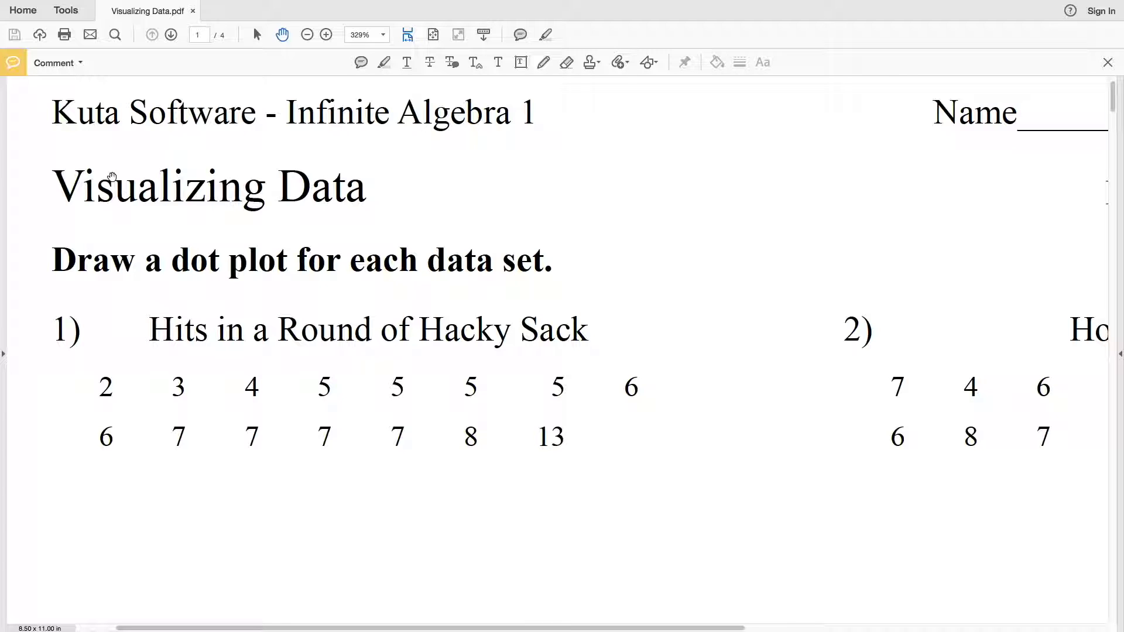
Bring problem 1's Hacky Sack data into view and choose the Pencil with red ink.
scroll(111, 176, "down", 5)
scroll(112, 176, "up", 2)
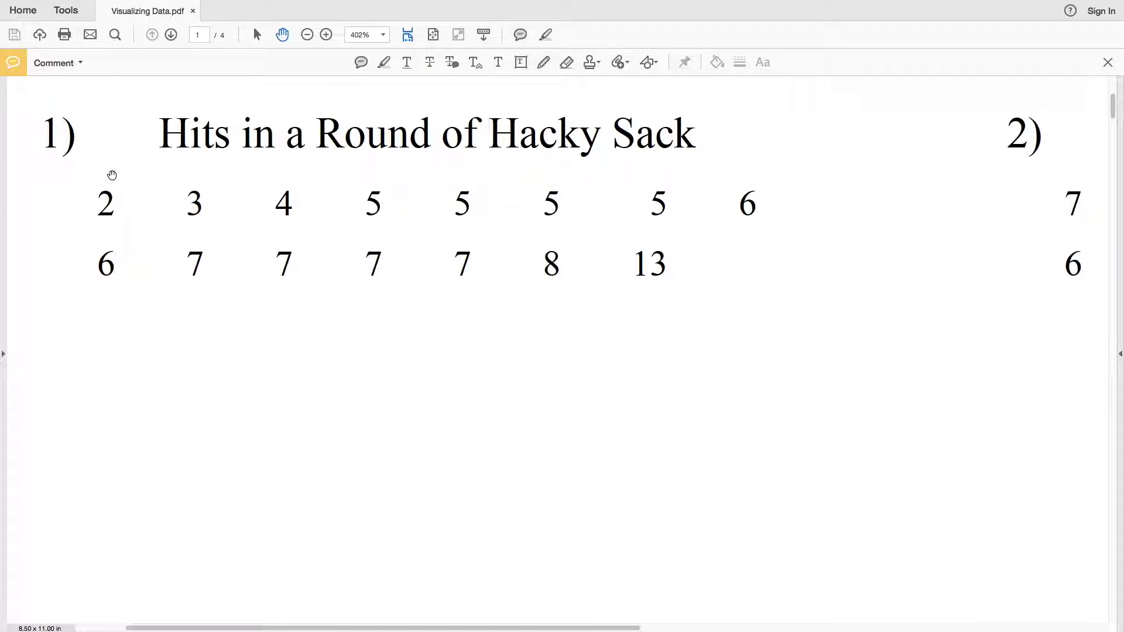
scroll(112, 176, "down", 1)
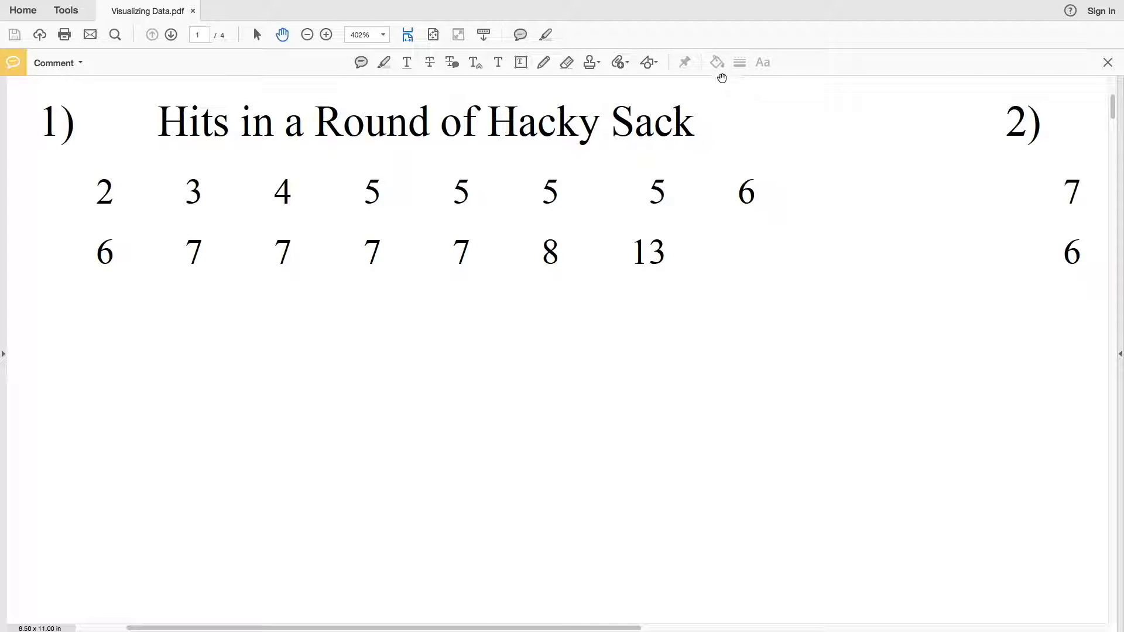
left_click(544, 63)
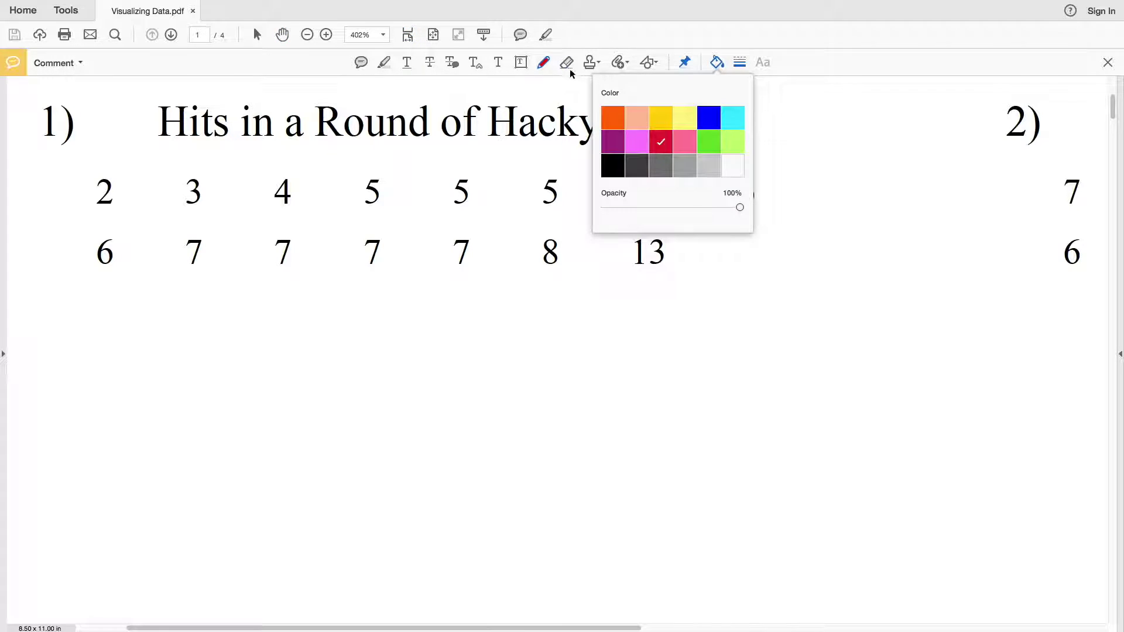
Draw a long red line below the data with arrowheads at both ends.
left_click(716, 63)
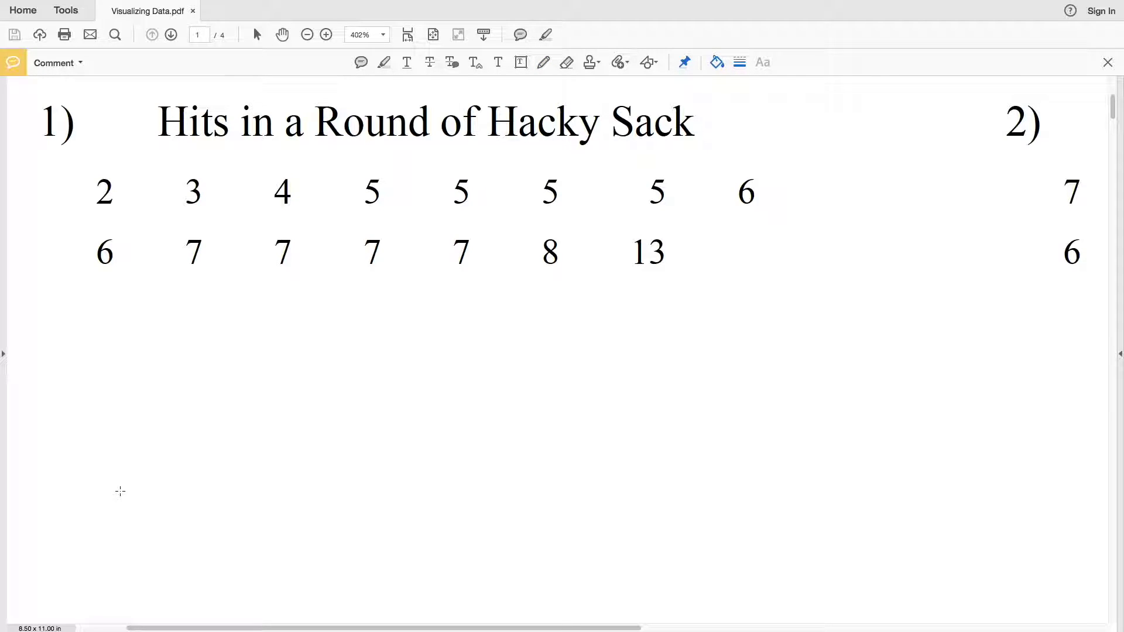
left_click_drag(128, 491, 722, 483)
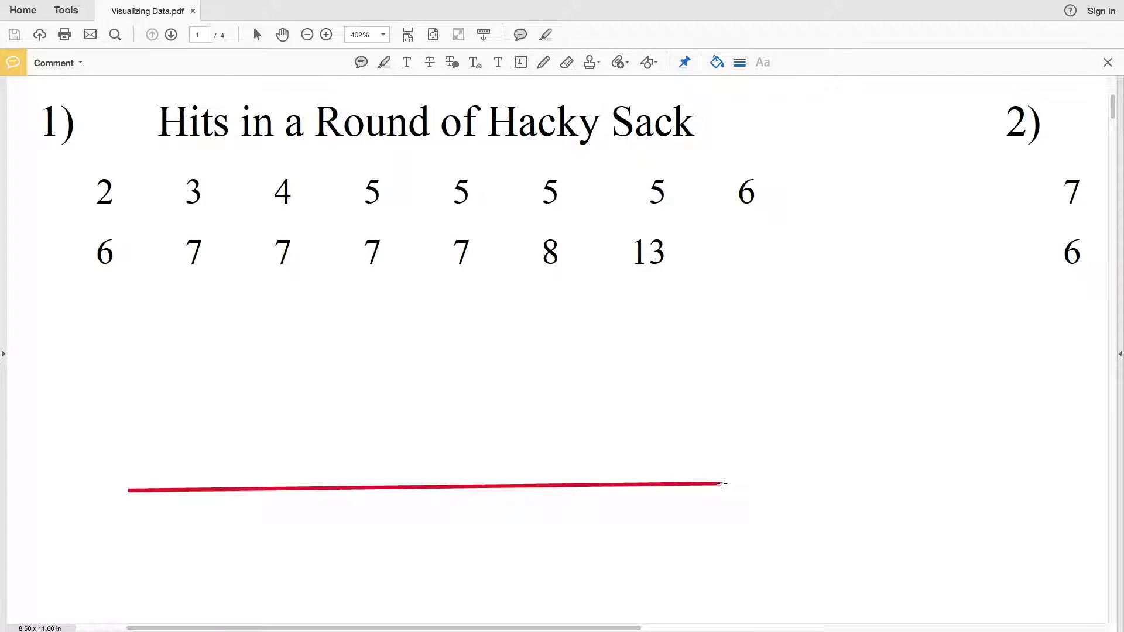
left_click_drag(142, 482, 137, 503)
left_click_drag(708, 476, 712, 497)
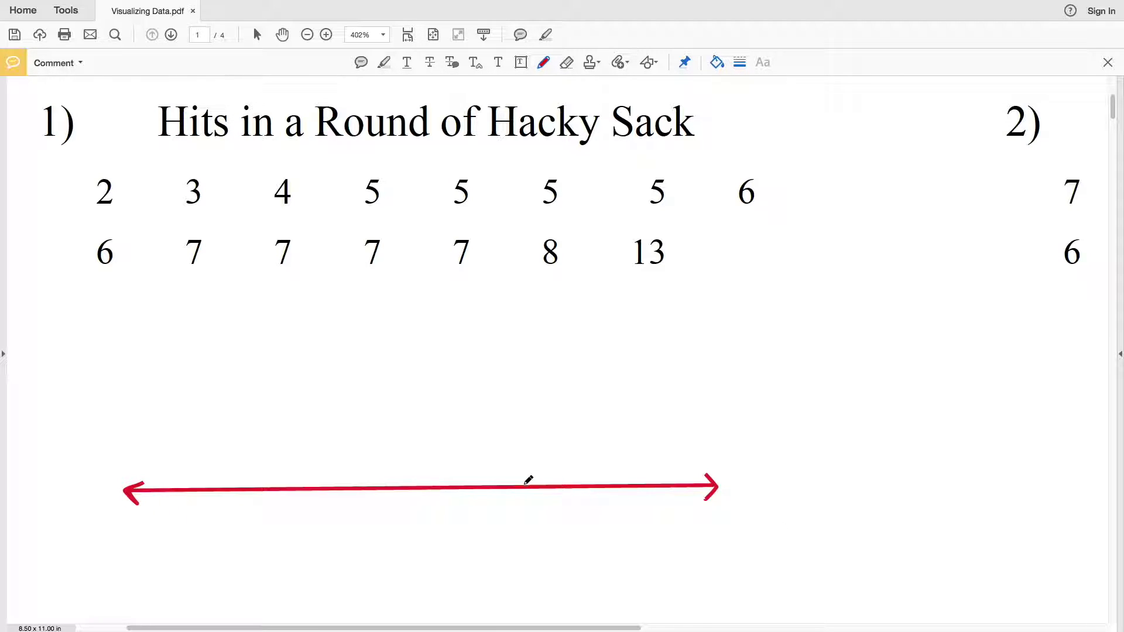
Switch to blue ink and circle the smallest value 2 and largest value 13.
left_click(717, 62)
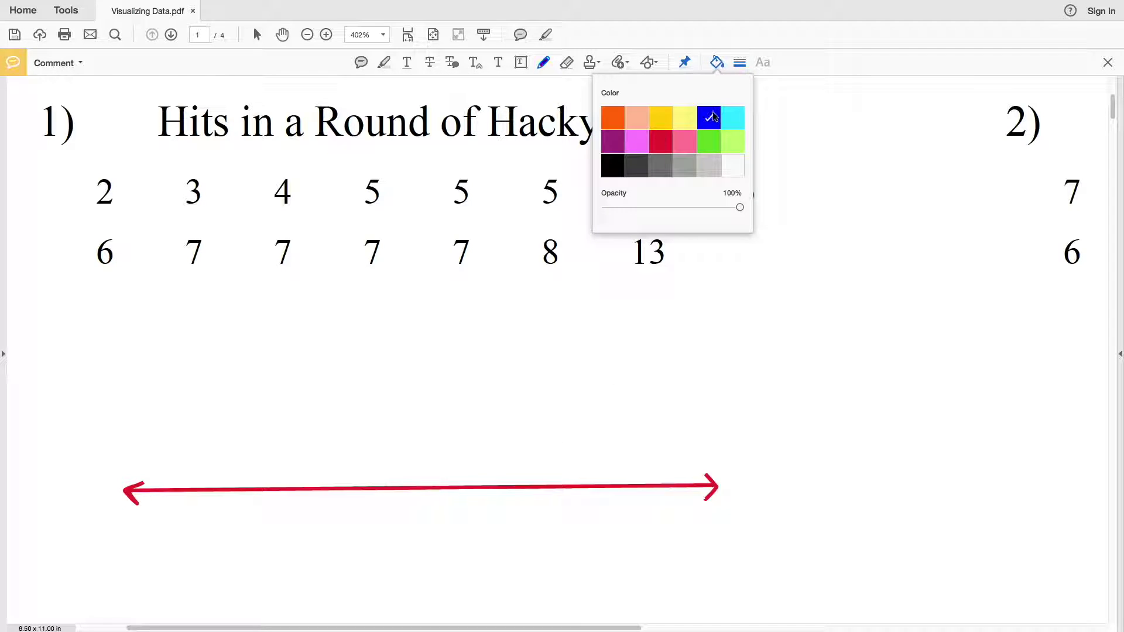
left_click(711, 116)
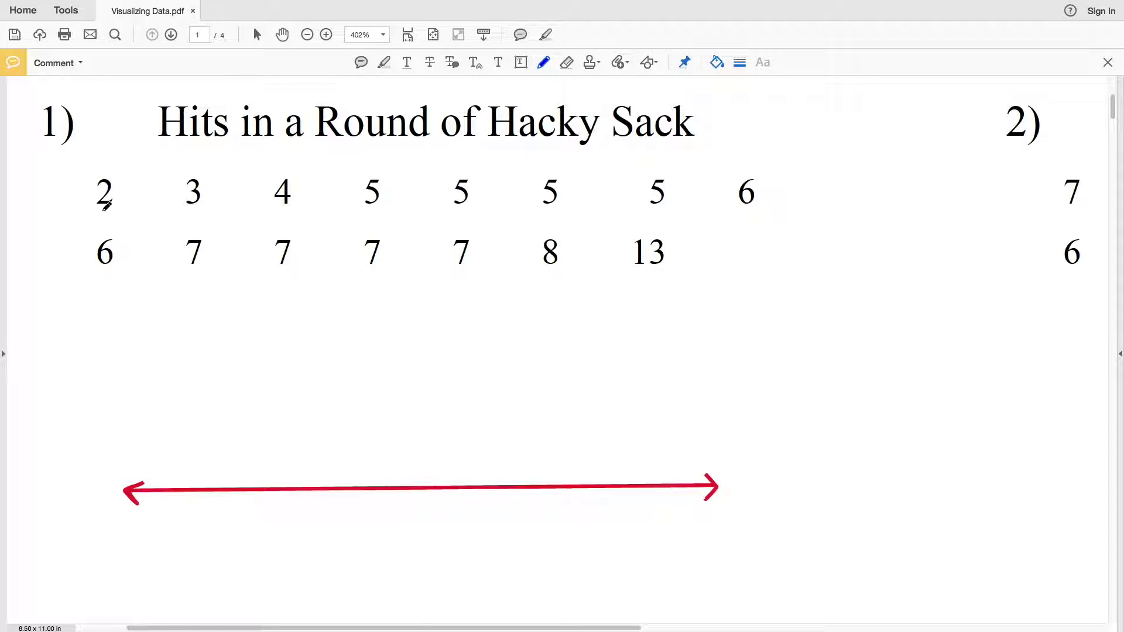
mouse_move(99, 216)
left_mouse_down()
mouse_move(692, 228)
mouse_move(684, 235)
left_mouse_up()
mouse_move(100, 275)
left_mouse_down()
mouse_move(622, 281)
mouse_move(577, 281)
left_mouse_up()
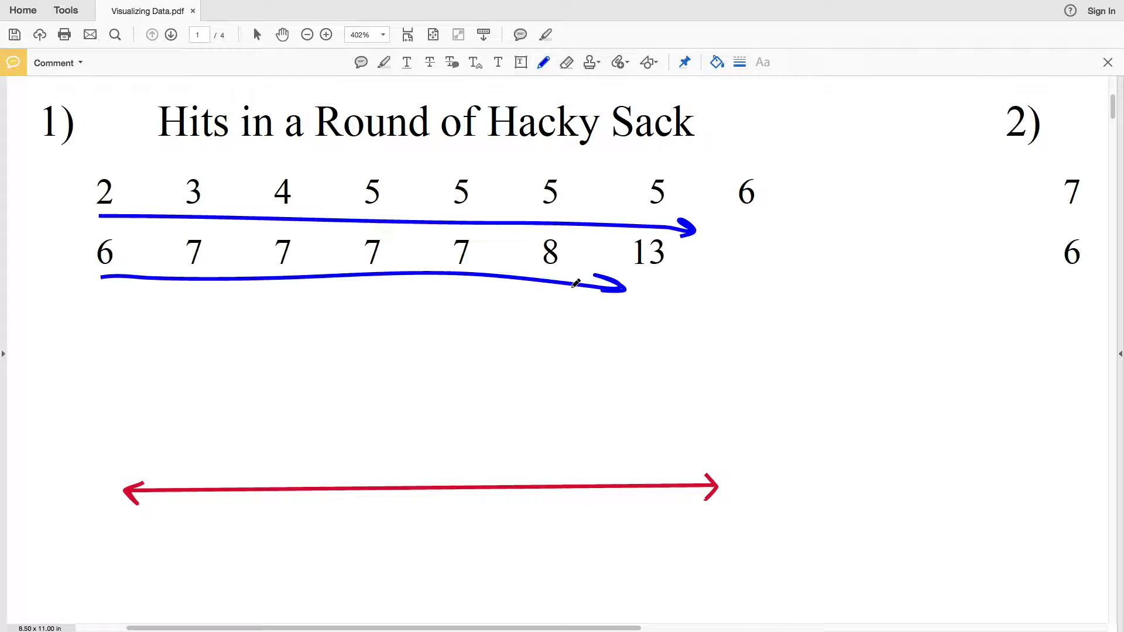
key("super+z")
key("super+z")
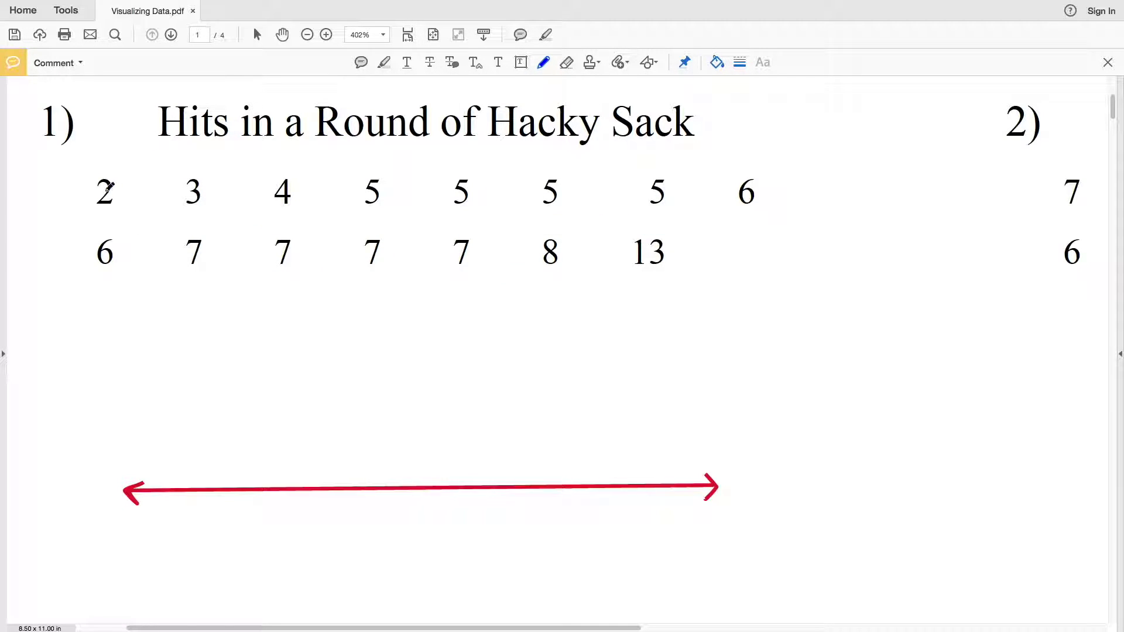
mouse_move(104, 161)
left_mouse_down()
mouse_move(127, 192)
mouse_move(128, 167)
left_mouse_up()
mouse_move(654, 230)
left_mouse_down()
mouse_move(673, 278)
mouse_move(673, 233)
left_mouse_up()
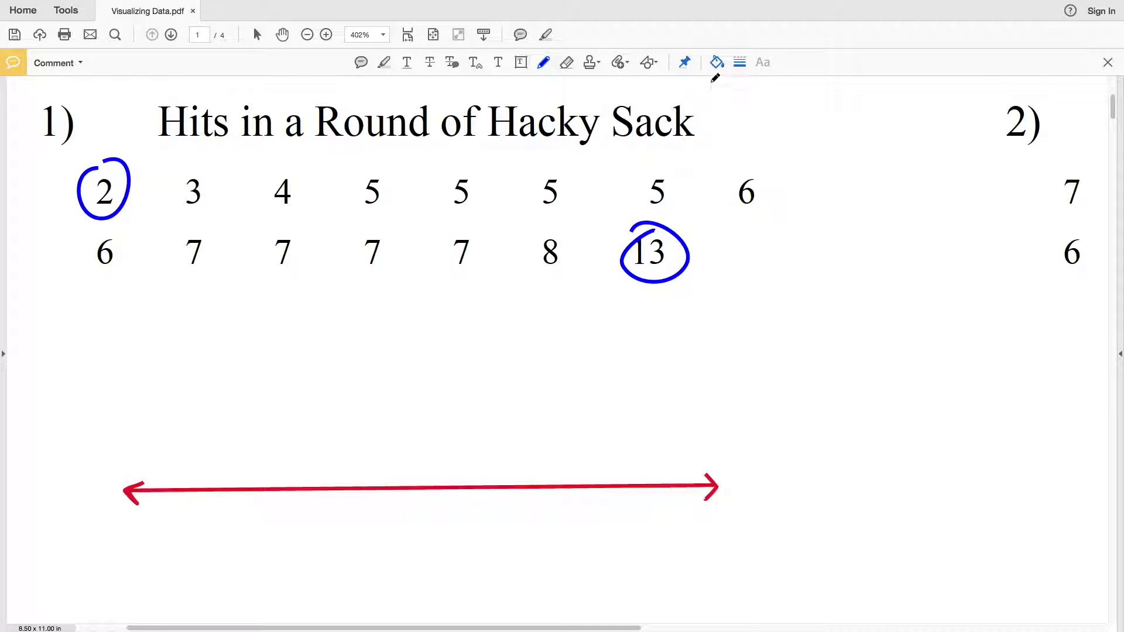
left_click(717, 62)
In red, draw tick marks along the number line labelled 2, 4, 6, 8, 10, 12.
left_click(660, 141)
mouse_move(169, 474)
left_mouse_down()
mouse_move(173, 530)
mouse_move(185, 530)
left_mouse_up()
mouse_move(218, 481)
left_mouse_down()
mouse_move(218, 497)
mouse_move(255, 492)
mouse_move(255, 533)
left_mouse_up()
mouse_move(304, 483)
left_mouse_down()
mouse_move(304, 497)
mouse_move(333, 495)
mouse_move(337, 526)
left_mouse_up()
mouse_move(370, 478)
left_mouse_down()
mouse_move(372, 498)
mouse_move(413, 499)
mouse_move(415, 513)
mouse_move(454, 493)
mouse_move(498, 495)
mouse_move(493, 528)
mouse_move(545, 495)
mouse_move(584, 496)
mouse_move(580, 526)
left_mouse_up()
left_click_drag(587, 510, 602, 523)
left_click_drag(628, 476, 628, 496)
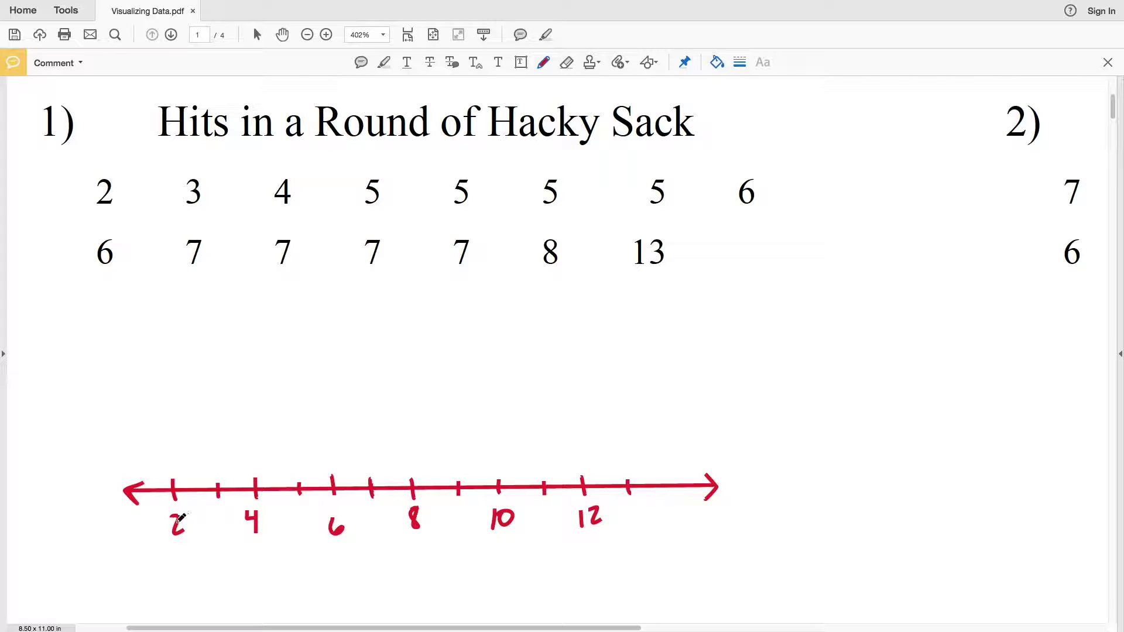
Write 3 and 5 under the in-between ticks, then undo those labels.
mouse_move(214, 514)
left_mouse_down()
mouse_move(223, 521)
mouse_move(211, 532)
left_mouse_up()
left_click_drag(307, 507, 294, 528)
key("ctrl+z")
key("ctrl+z")
Cross off the 2 in blue and draw a red dot above 2.
left_click(719, 65)
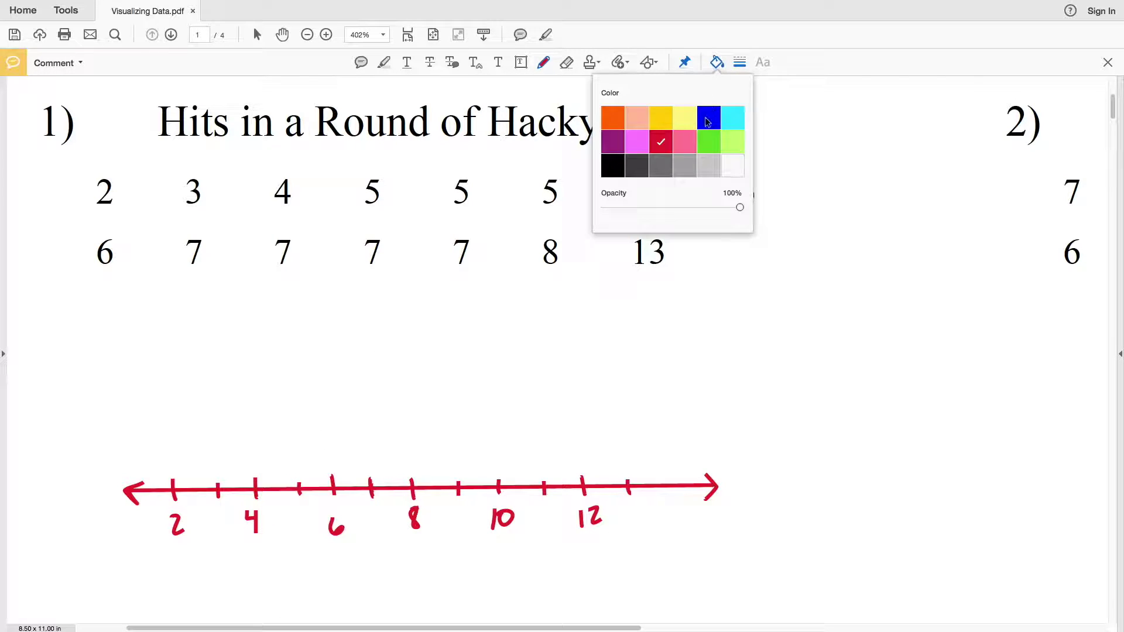
left_click(709, 115)
left_click_drag(117, 173, 80, 215)
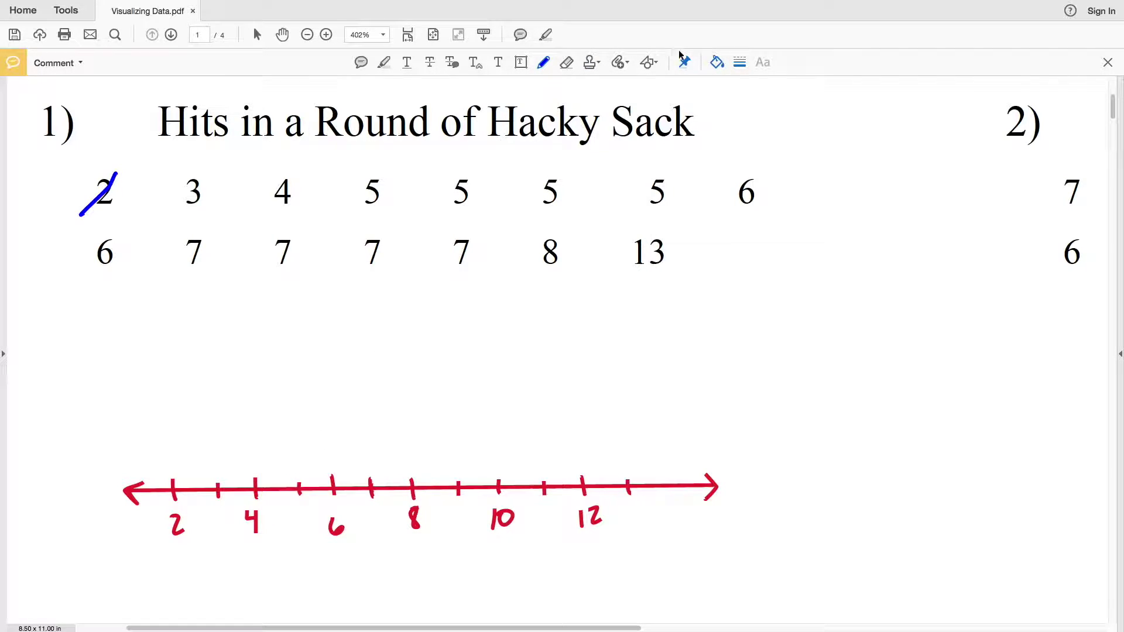
left_click(719, 64)
left_click(671, 143)
left_click_drag(174, 460, 172, 462)
Cross off the 3 and draw a red dot above 3, undoing a stray arrow.
left_click(718, 64)
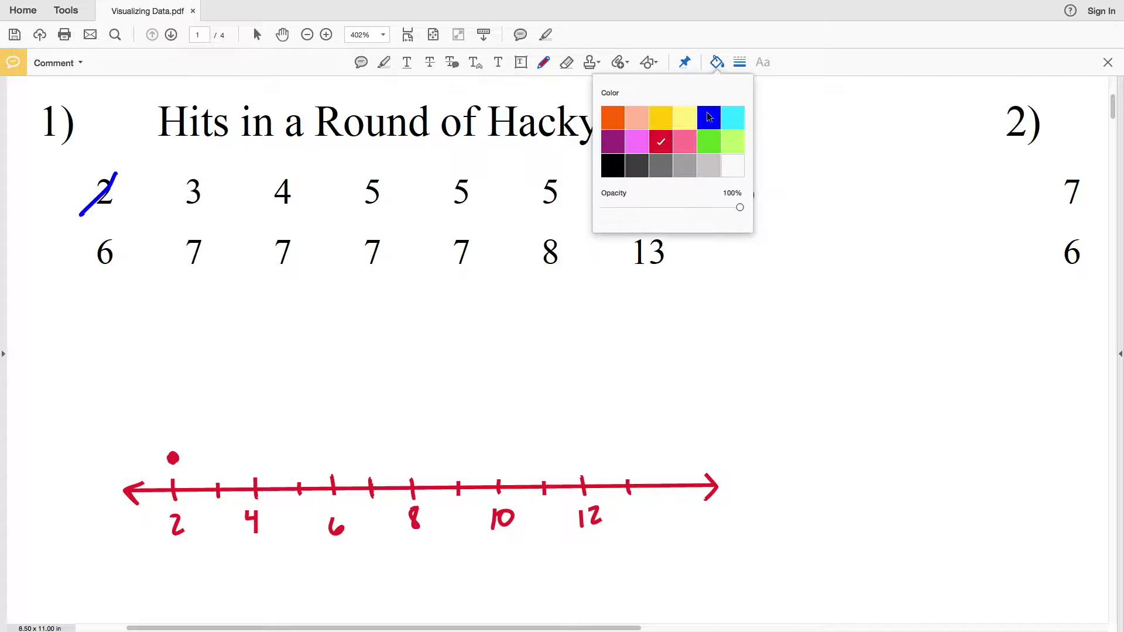
left_click_drag(206, 173, 175, 209)
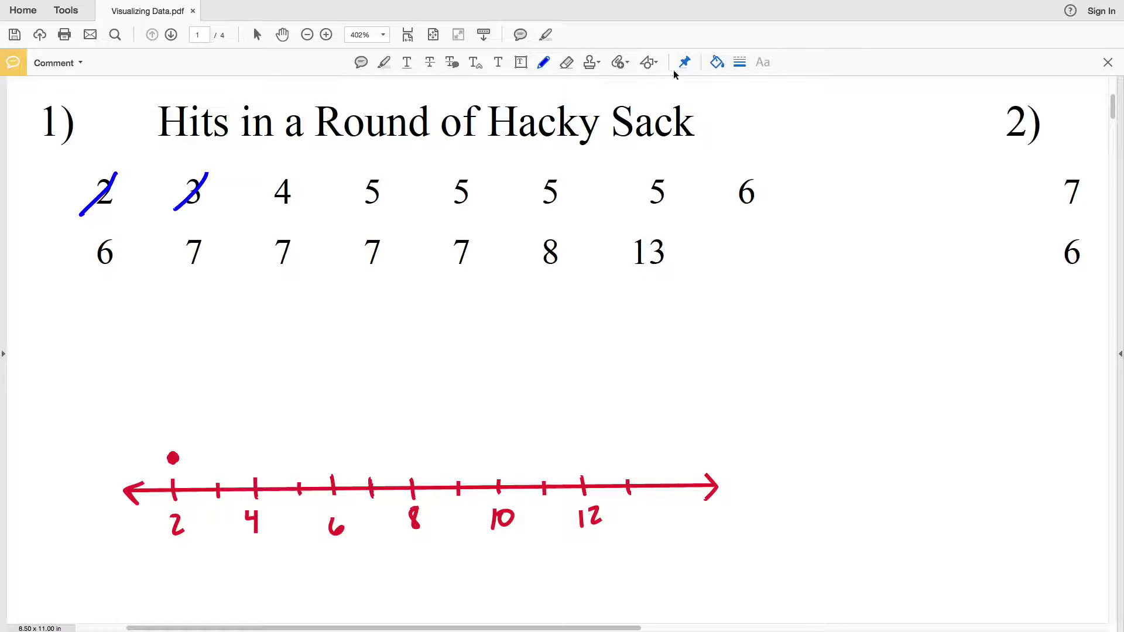
left_click(717, 62)
left_click_drag(218, 457, 216, 458)
mouse_move(137, 459)
left_mouse_down()
mouse_move(163, 461)
mouse_move(153, 470)
mouse_move(177, 466)
mouse_move(117, 462)
mouse_move(151, 467)
left_mouse_up()
key("ctrl+z")
key("ctrl+z")
Cross off the 4 in blue and draw a red dot above 4.
left_click(716, 62)
left_click(700, 121)
left_click_drag(302, 173, 271, 205)
left_click(716, 62)
left_click(660, 142)
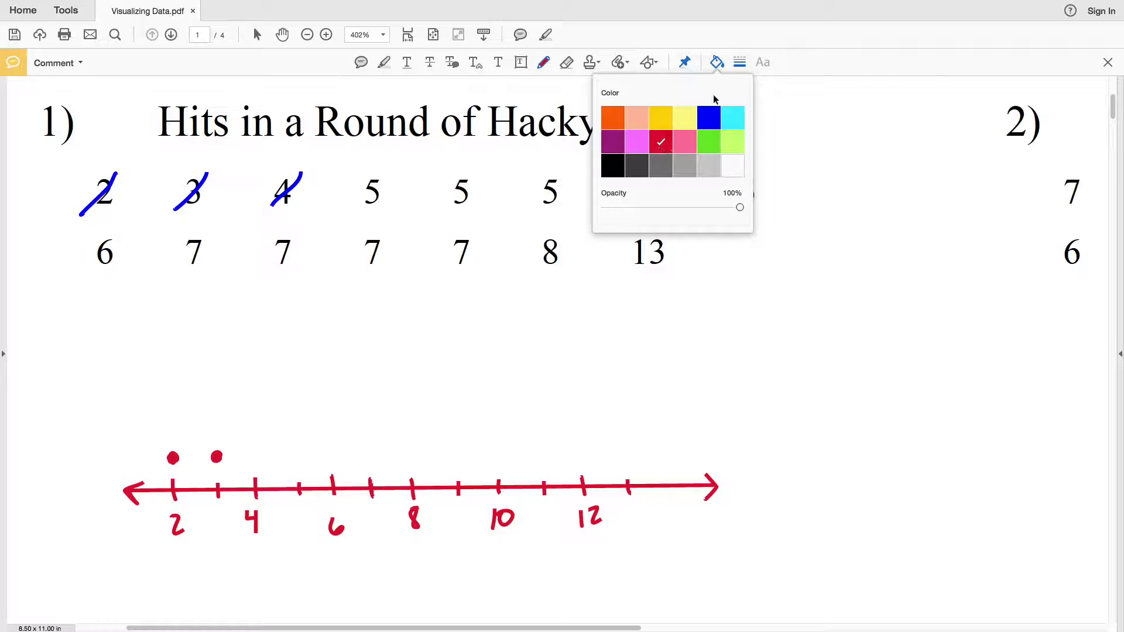
left_click_drag(256, 456, 253, 458)
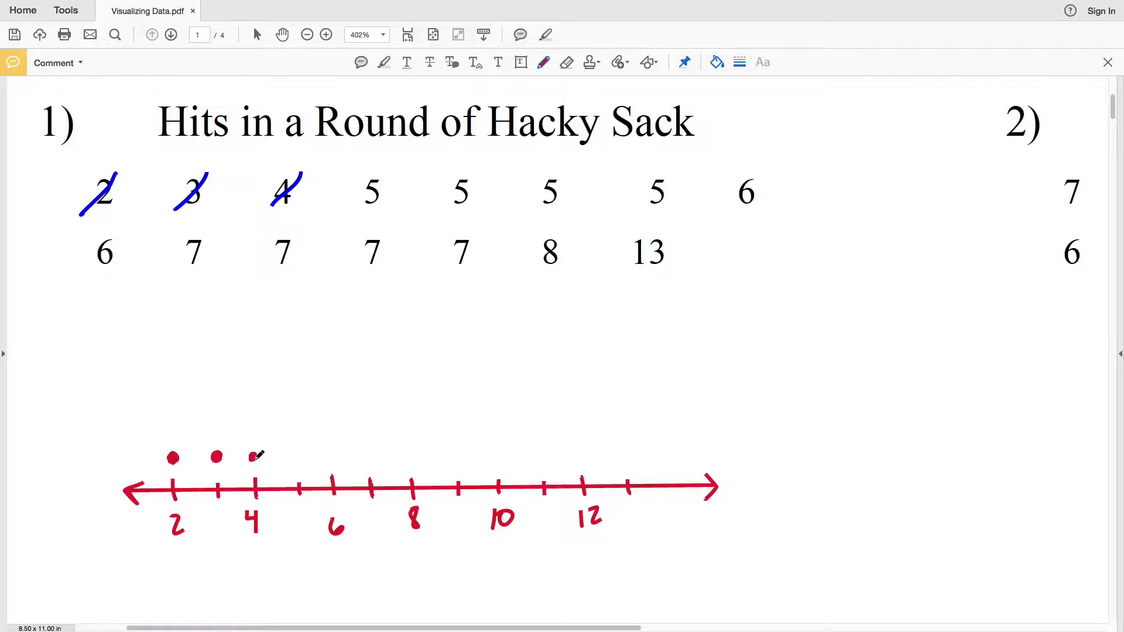
Cross off all four 5s in the top row in blue.
left_click(716, 62)
left_click(710, 116)
left_click_drag(385, 171, 368, 206)
left_click_drag(466, 177, 452, 213)
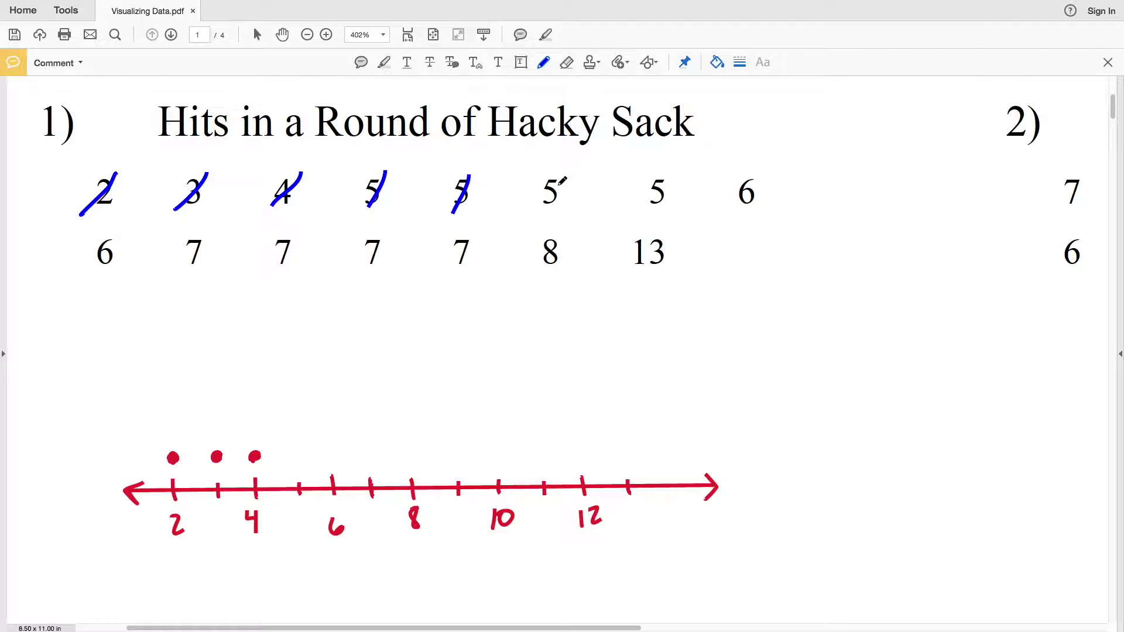
left_click_drag(555, 177, 536, 212)
left_click_drag(667, 172, 647, 214)
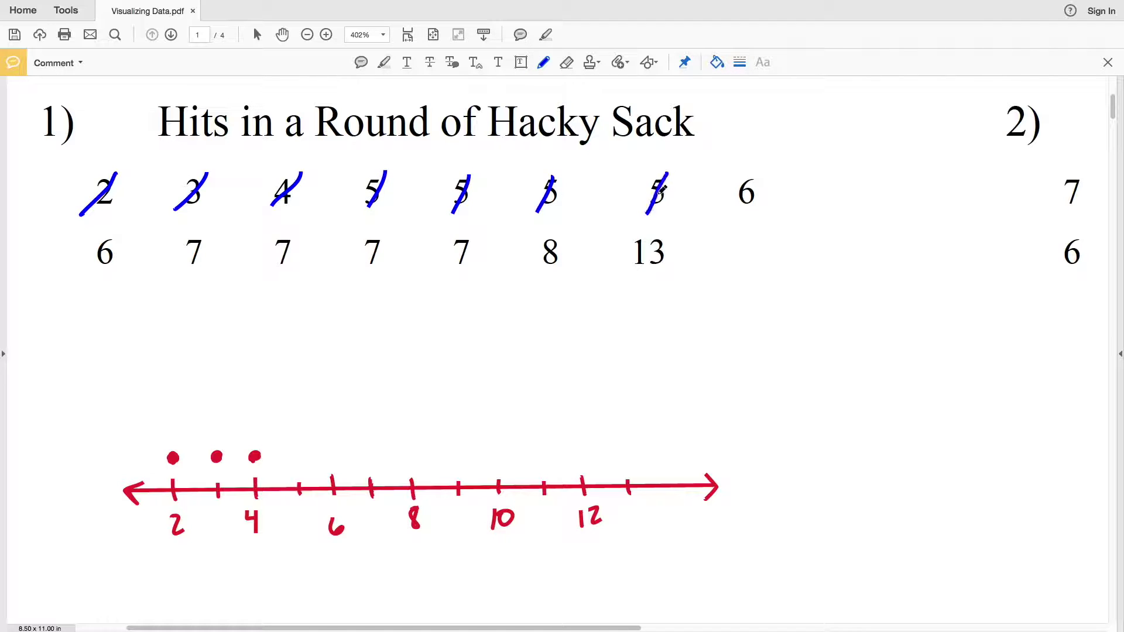
In red, draw a stack of four dots above 5 on the number line.
left_click(717, 62)
left_click(661, 142)
left_click(716, 62)
left_click_drag(299, 479, 298, 498)
left_click_drag(297, 455, 292, 379)
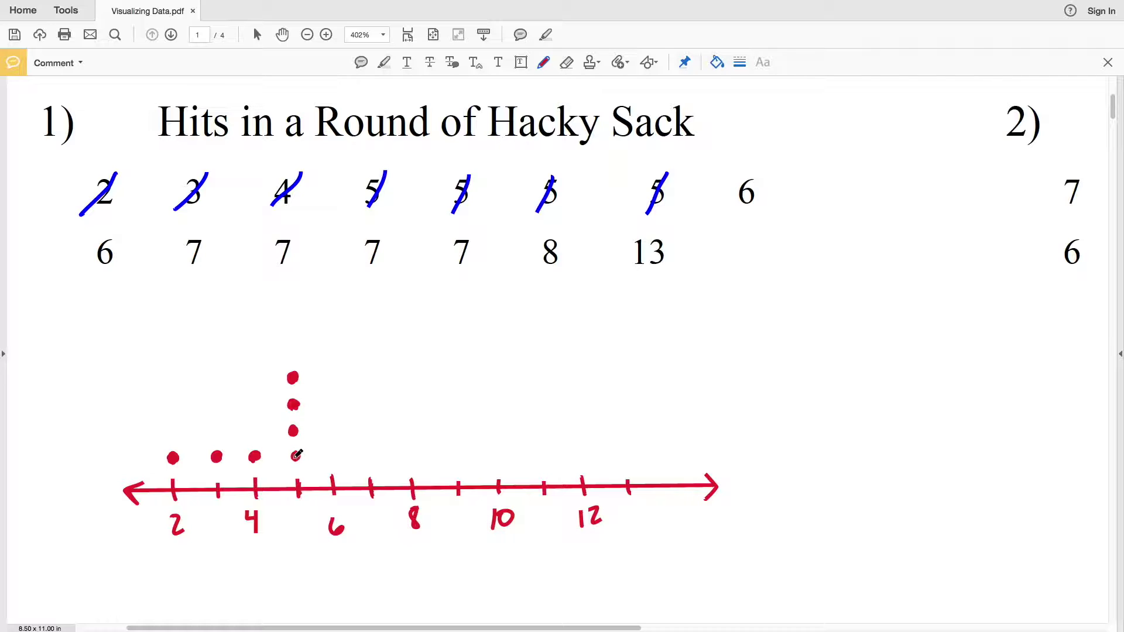
left_click_drag(296, 451, 295, 456)
mouse_move(115, 459)
left_mouse_down()
mouse_move(152, 459)
mouse_move(148, 472)
left_mouse_up()
Cross off both 6s in blue and draw a red dot above 6.
left_click_drag(765, 172, 714, 221)
left_click_drag(122, 236, 89, 283)
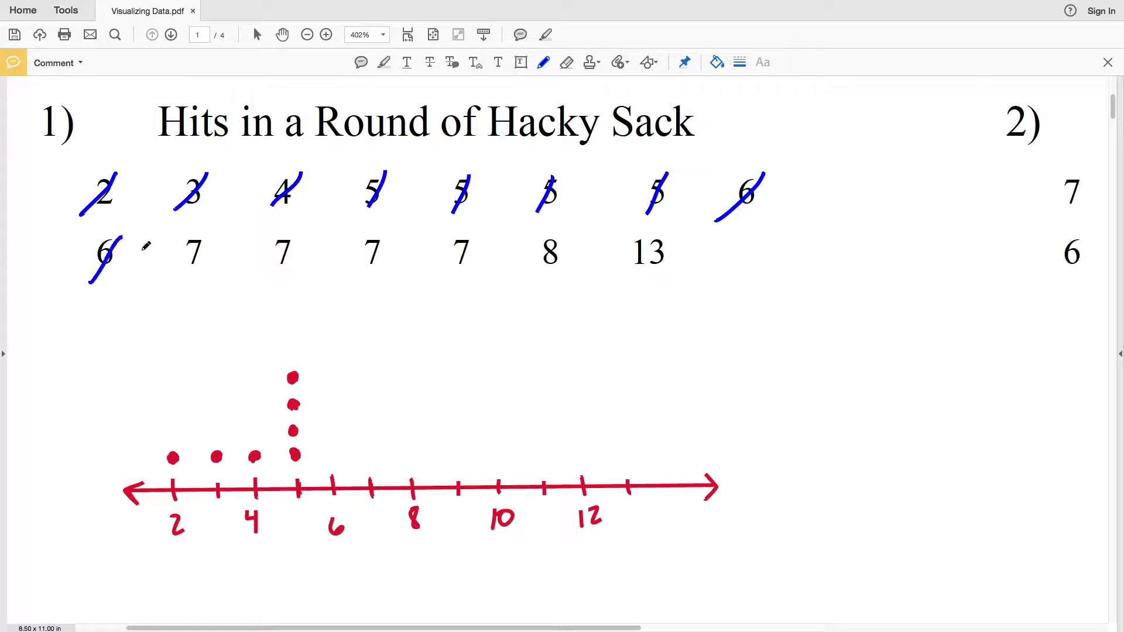
left_click(717, 62)
left_click(657, 141)
left_click(720, 62)
mouse_move(338, 458)
left_mouse_down()
mouse_move(325, 429)
mouse_move(353, 440)
mouse_move(361, 430)
left_mouse_up()
Remove the stray arrows, cross off the four 7s, and add red dots above 7.
mouse_move(242, 433)
left_mouse_down()
mouse_move(286, 433)
mouse_move(274, 441)
left_mouse_up()
key("ctrl+z")
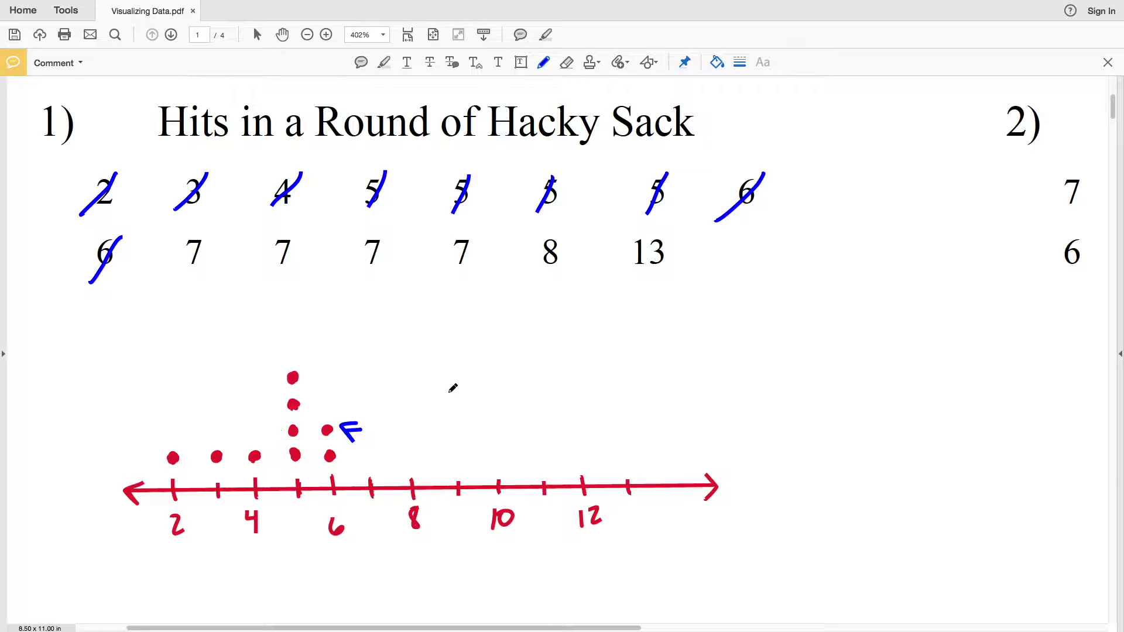
key("ctrl+z")
left_click_drag(209, 226, 164, 284)
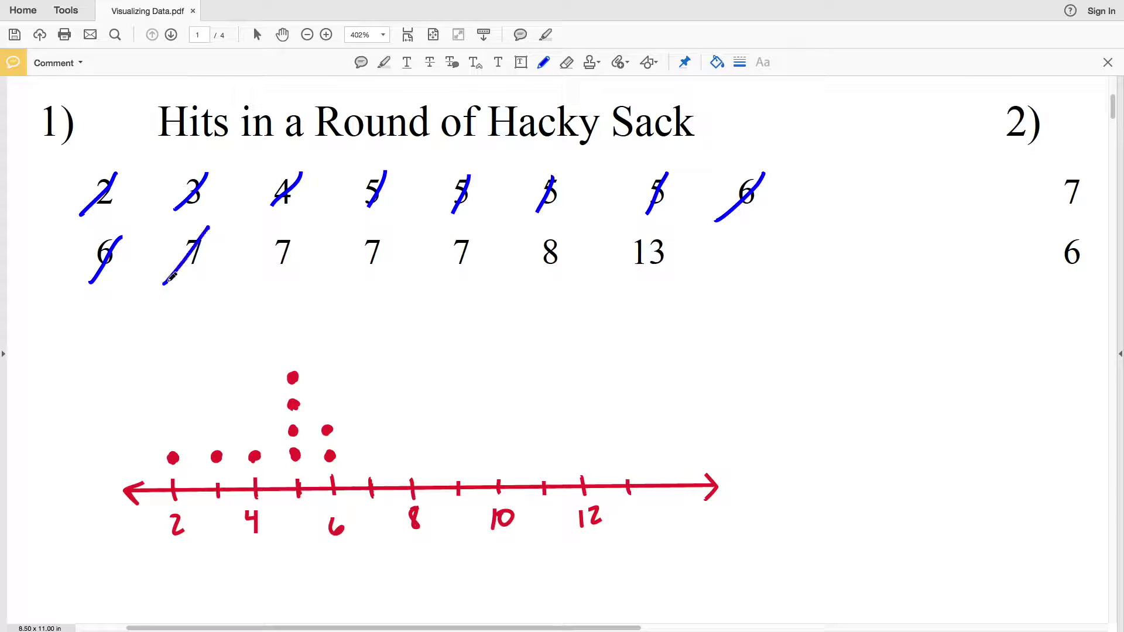
left_click_drag(301, 230, 265, 284)
left_click_drag(388, 231, 356, 273)
left_click_drag(474, 232, 436, 279)
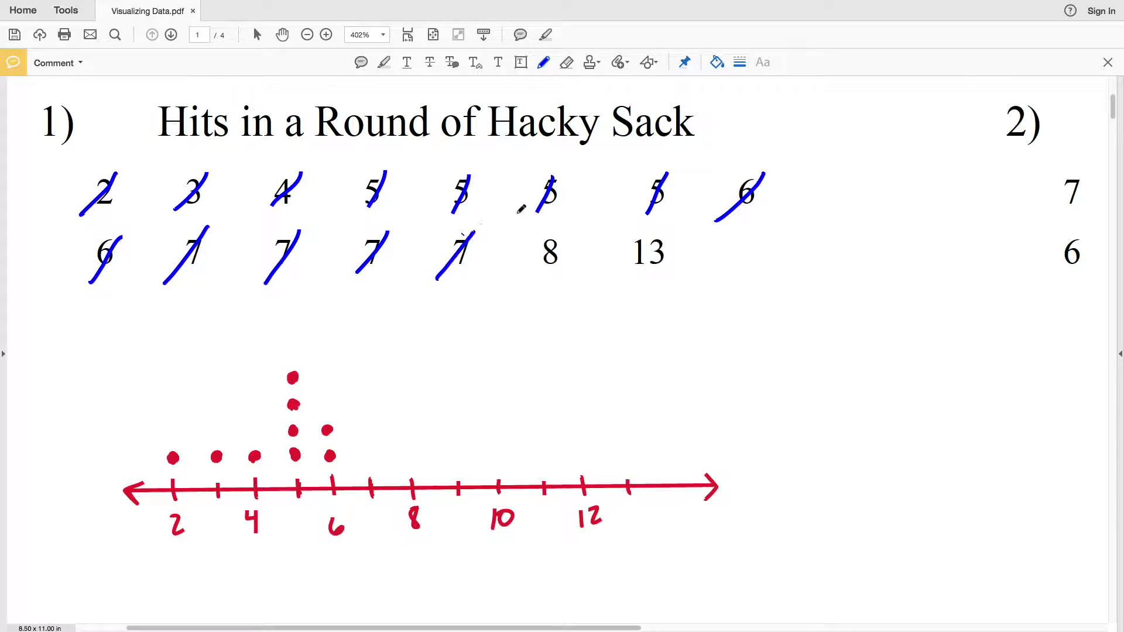
left_click(716, 62)
left_click(717, 62)
left_click_drag(366, 456, 361, 378)
Cross off 8 and 13 in blue and add a red dot above 8.
left_click(717, 62)
left_click(711, 117)
left_click_drag(565, 232, 526, 287)
left_click_drag(666, 233, 634, 270)
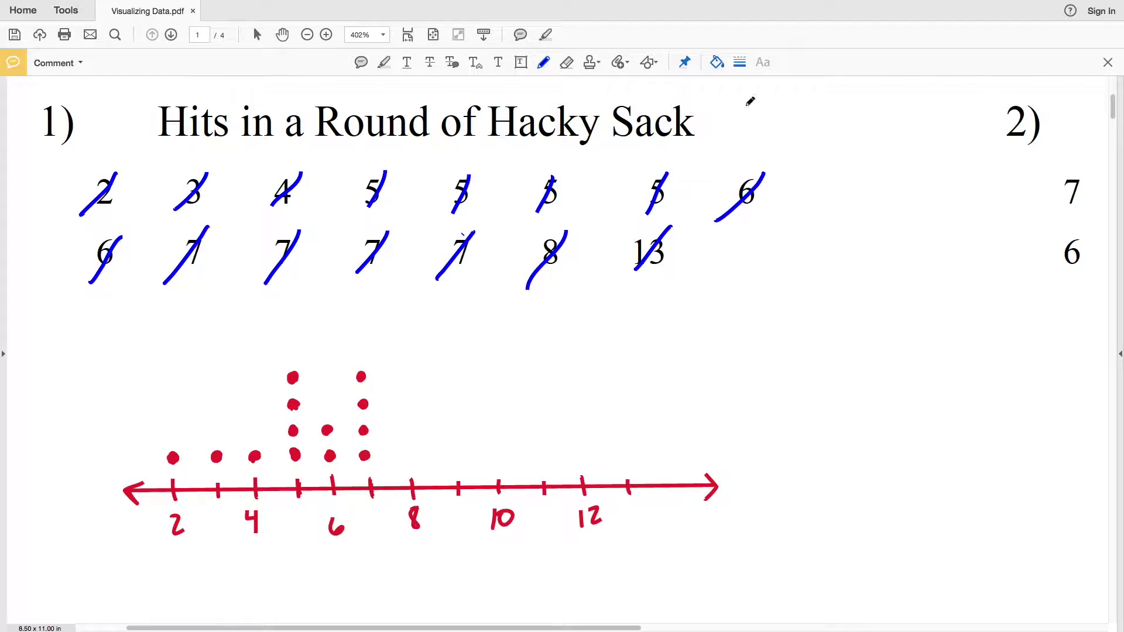
left_click(717, 62)
left_click(663, 144)
left_click_drag(408, 453, 408, 455)
scroll(315, 477, "down", 1)
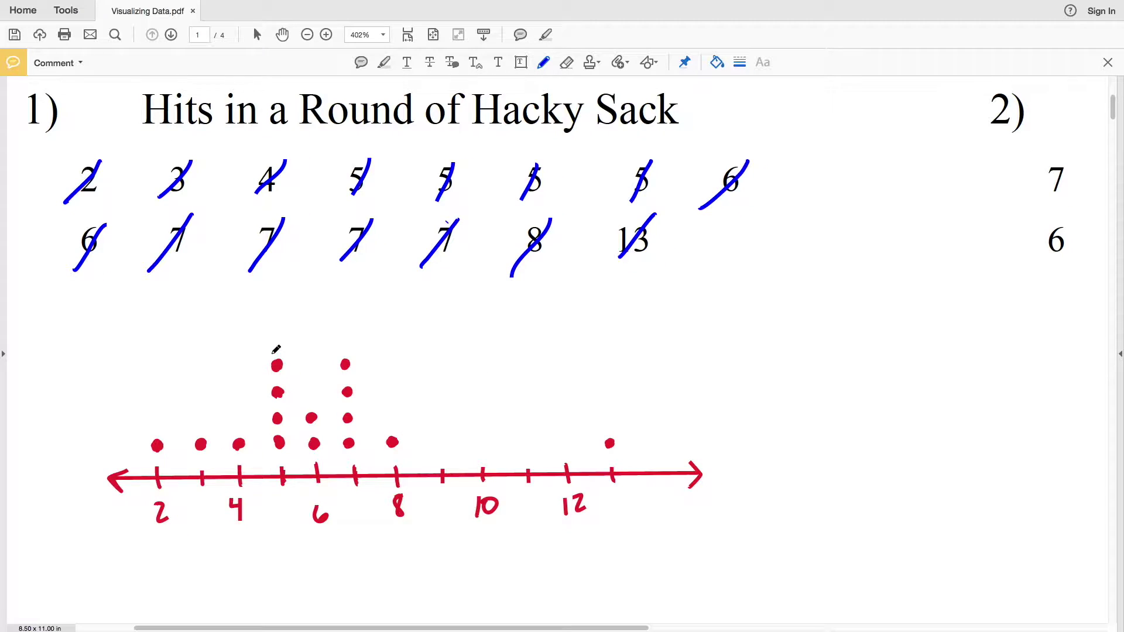
left_click_drag(275, 347, 260, 339)
left_click_drag(337, 344, 323, 355)
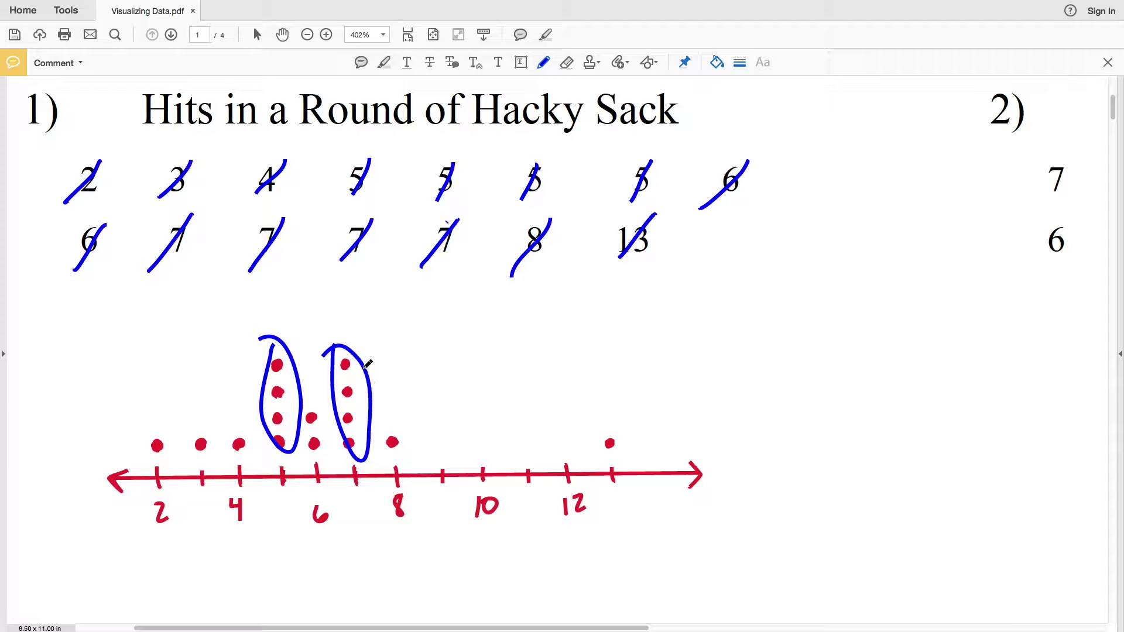
key("ctrl+z")
left_click_drag(289, 130, 609, 115)
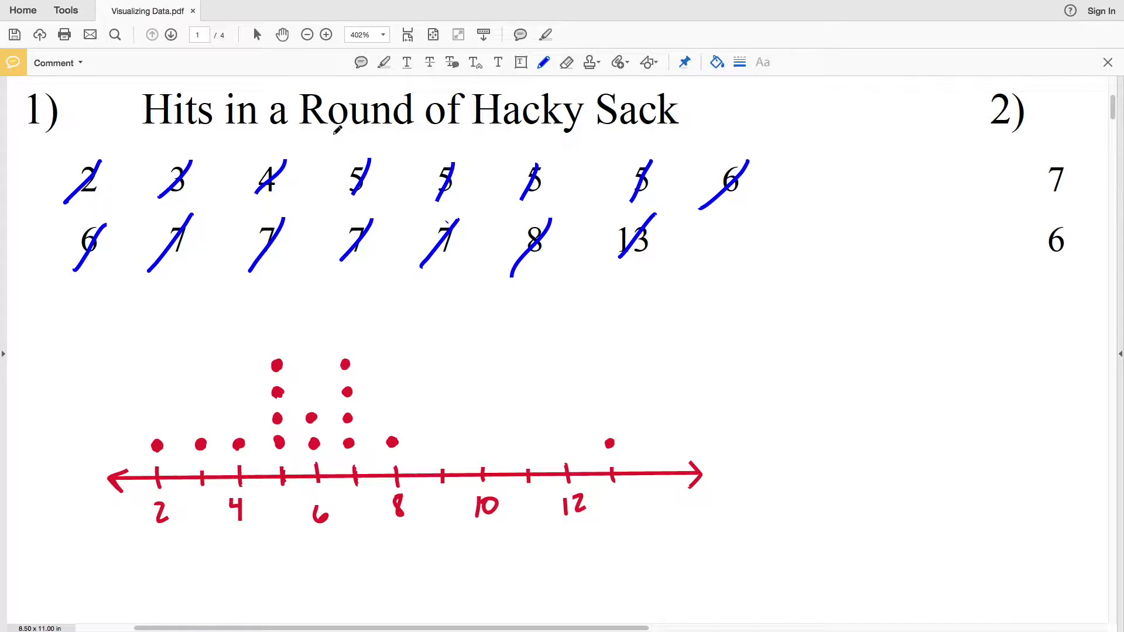
left_click_drag(334, 133, 644, 147)
key("ctrl+z")
mouse_move(608, 429)
left_mouse_down()
mouse_move(644, 438)
mouse_move(608, 426)
left_mouse_up()
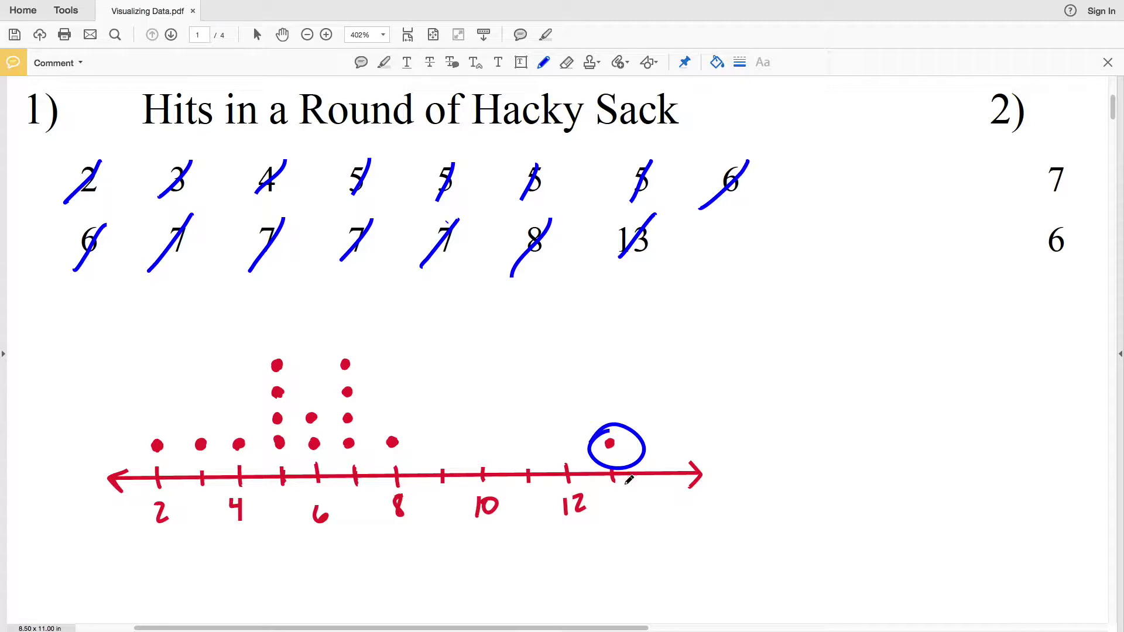
mouse_move(410, 442)
left_mouse_down()
mouse_move(483, 430)
mouse_move(580, 436)
mouse_move(551, 450)
left_mouse_up()
mouse_move(409, 424)
left_mouse_down()
mouse_move(387, 460)
mouse_move(418, 438)
left_mouse_up()
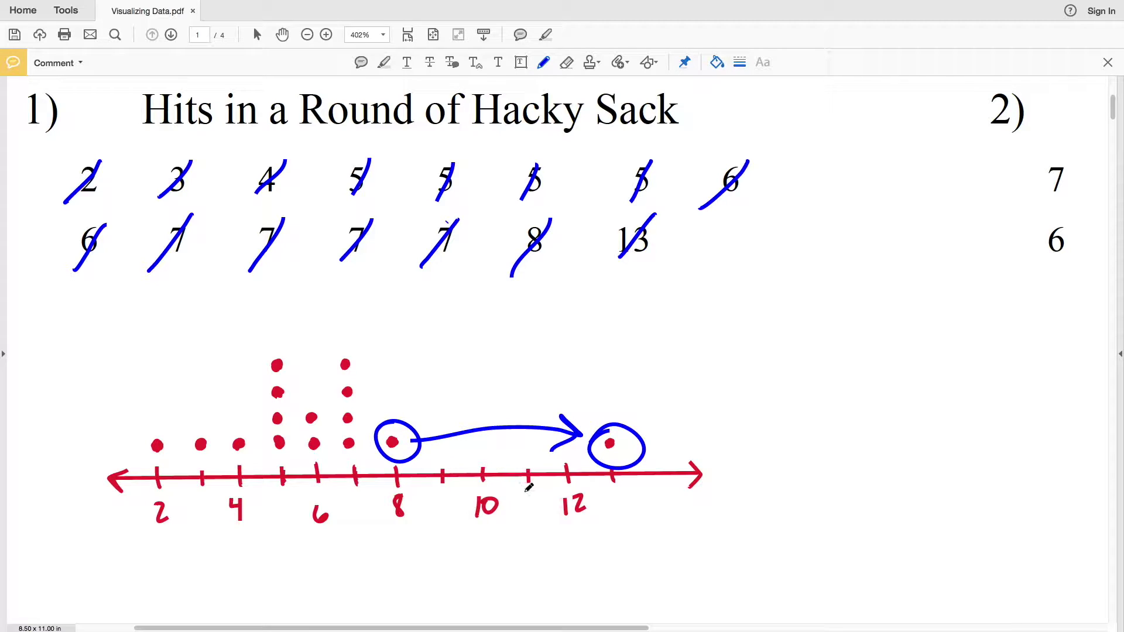
key("ctrl+z")
key("ctrl+z")
key("ctrl+z")
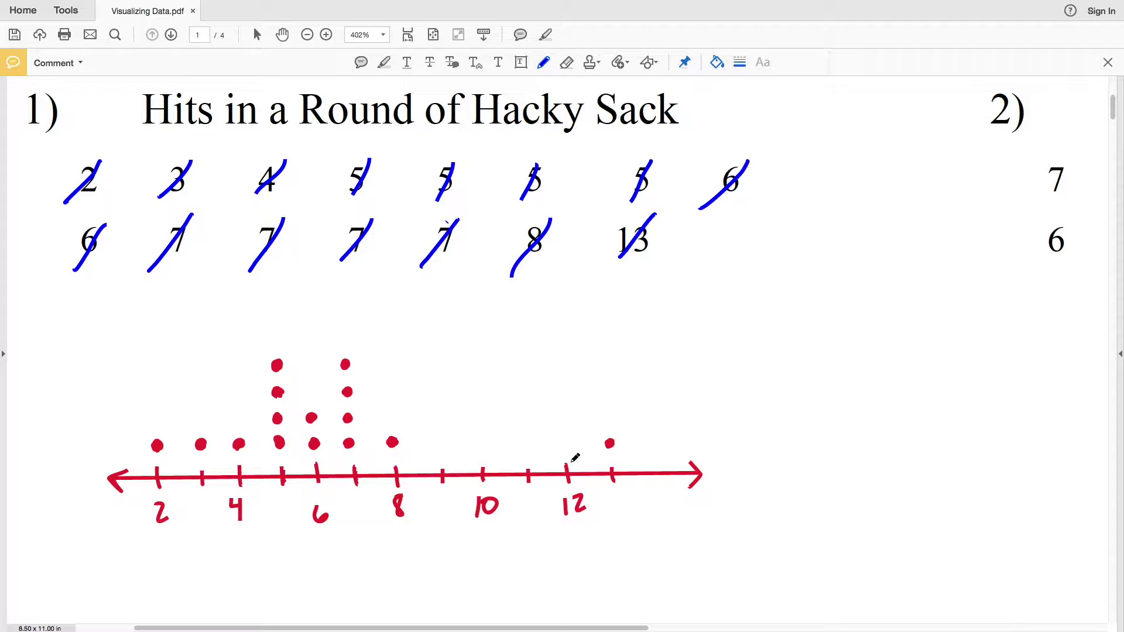
Scroll to problem 2 and draw a red straight number line with Pencil arrowheads.
scroll(575, 457, "right", 10)
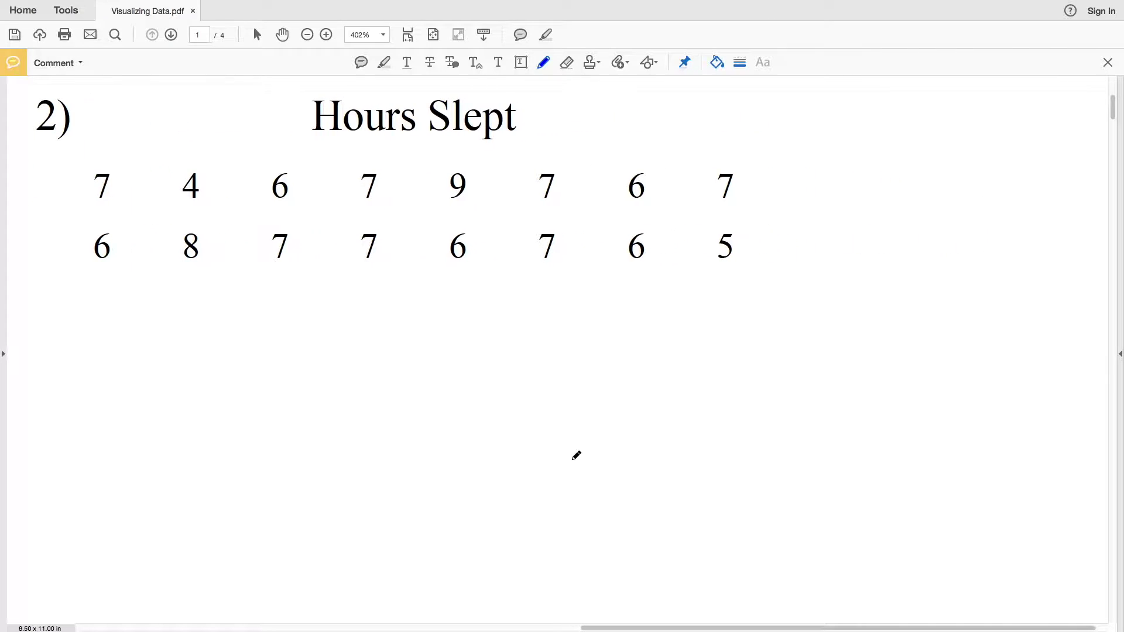
scroll(577, 456, "right", 1)
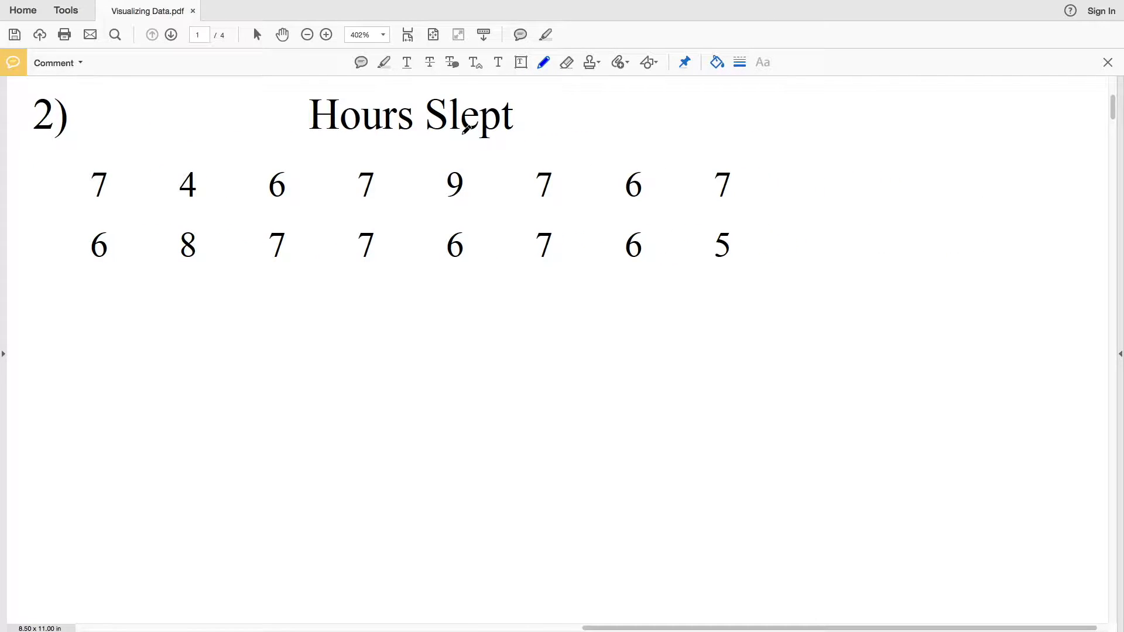
left_click(716, 63)
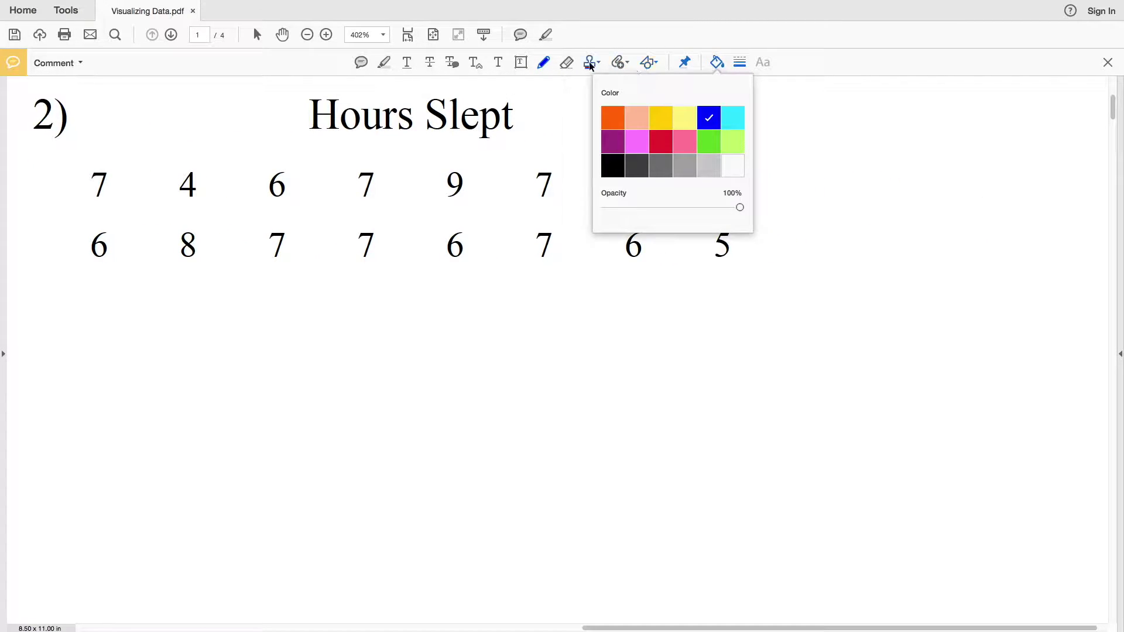
left_click(649, 62)
left_click(666, 79)
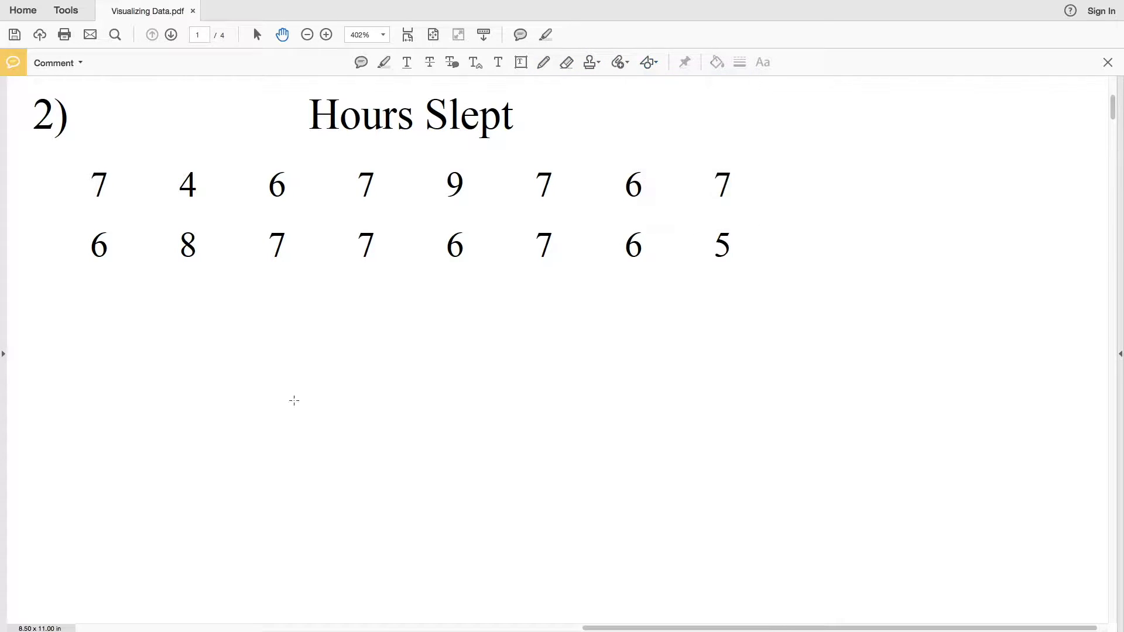
mouse_move(185, 468)
left_mouse_down()
mouse_move(605, 459)
mouse_move(196, 480)
left_mouse_up()
left_click(543, 62)
left_click_drag(595, 453, 597, 476)
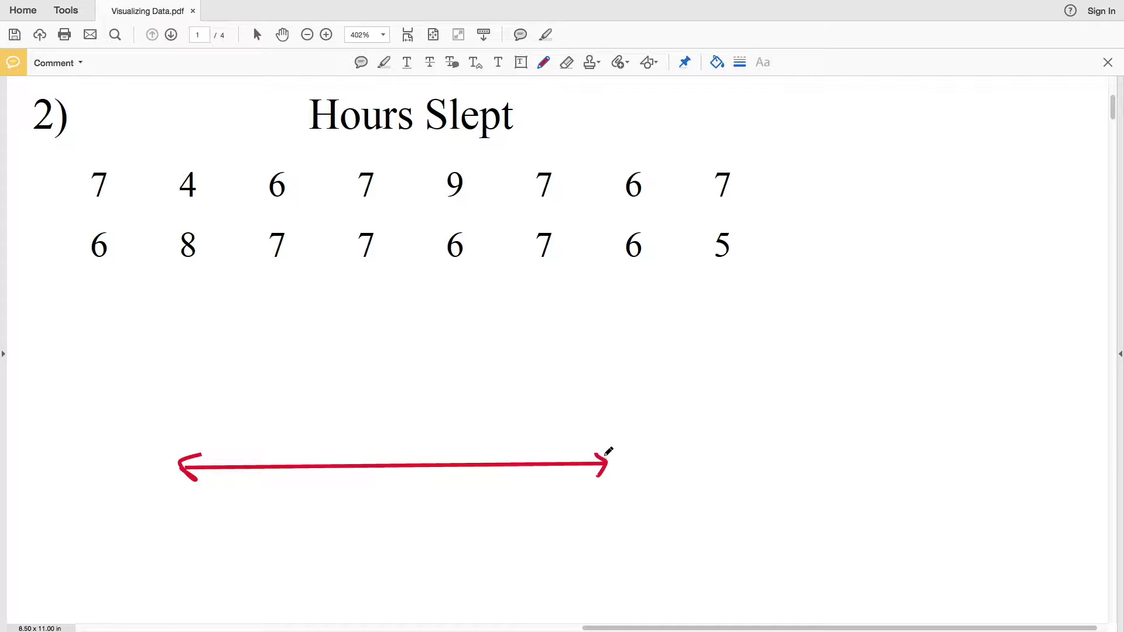
Circle 4 in blue then undo it, and draw a red tick at the line's left end.
left_click(716, 63)
left_click(712, 115)
left_click(716, 64)
mouse_move(196, 158)
left_mouse_down()
mouse_move(188, 213)
mouse_move(183, 158)
left_mouse_up()
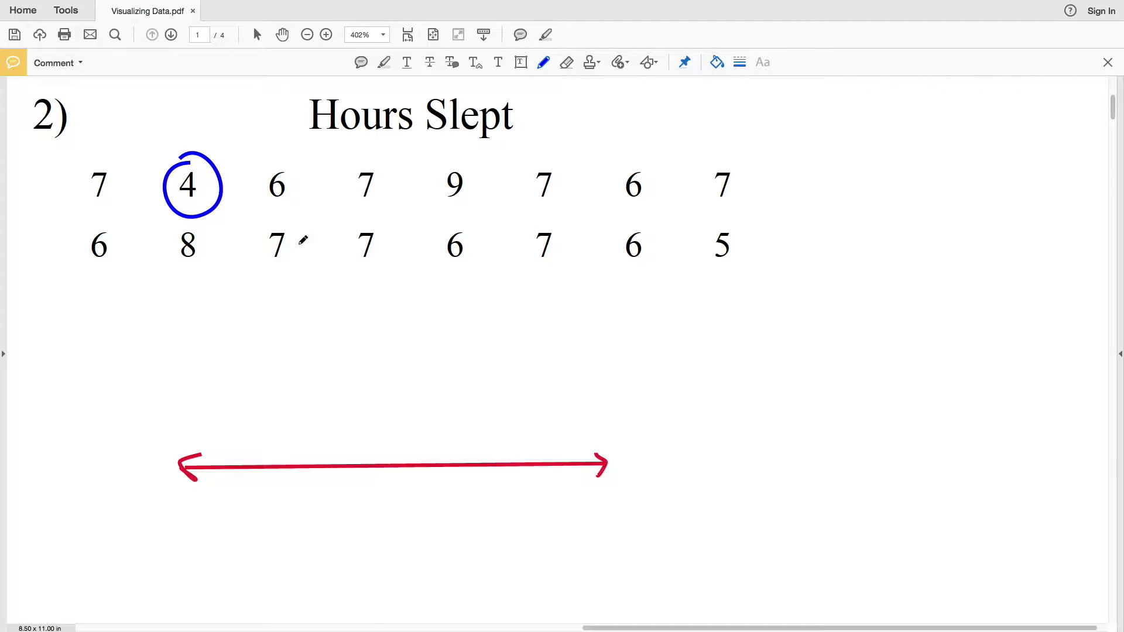
key("ctrl+z")
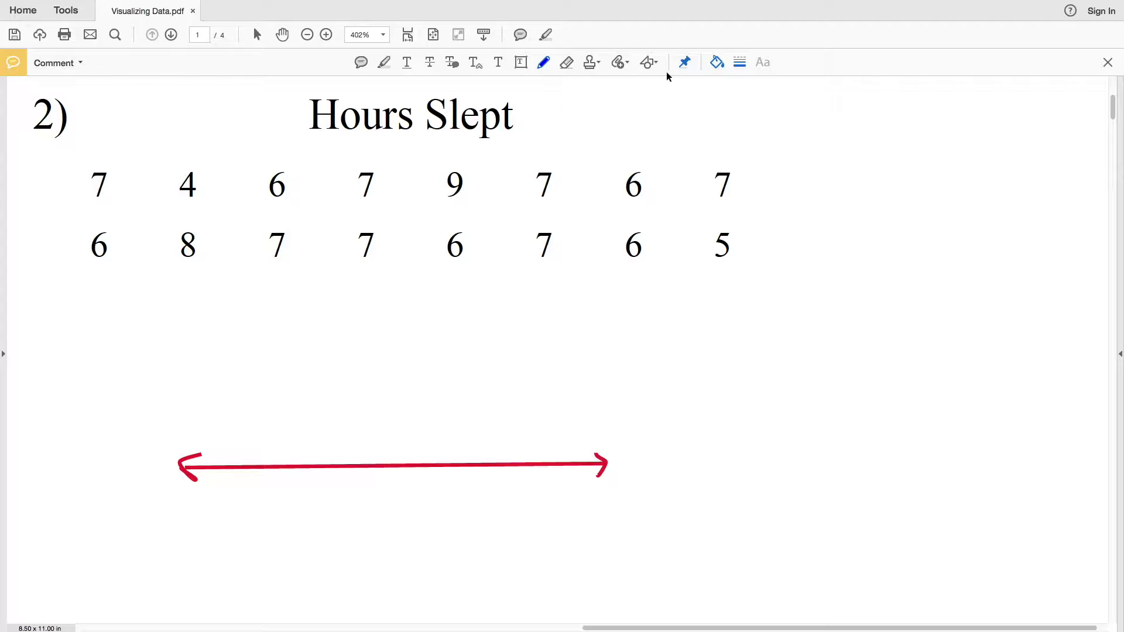
left_click(716, 63)
left_click_drag(235, 456, 240, 525)
Circle 9 and underline the second row in blue, undo them, and draw a red right-end tick.
left_click(717, 62)
left_click(714, 117)
mouse_move(477, 168)
left_mouse_down()
mouse_move(445, 193)
mouse_move(466, 162)
left_mouse_up()
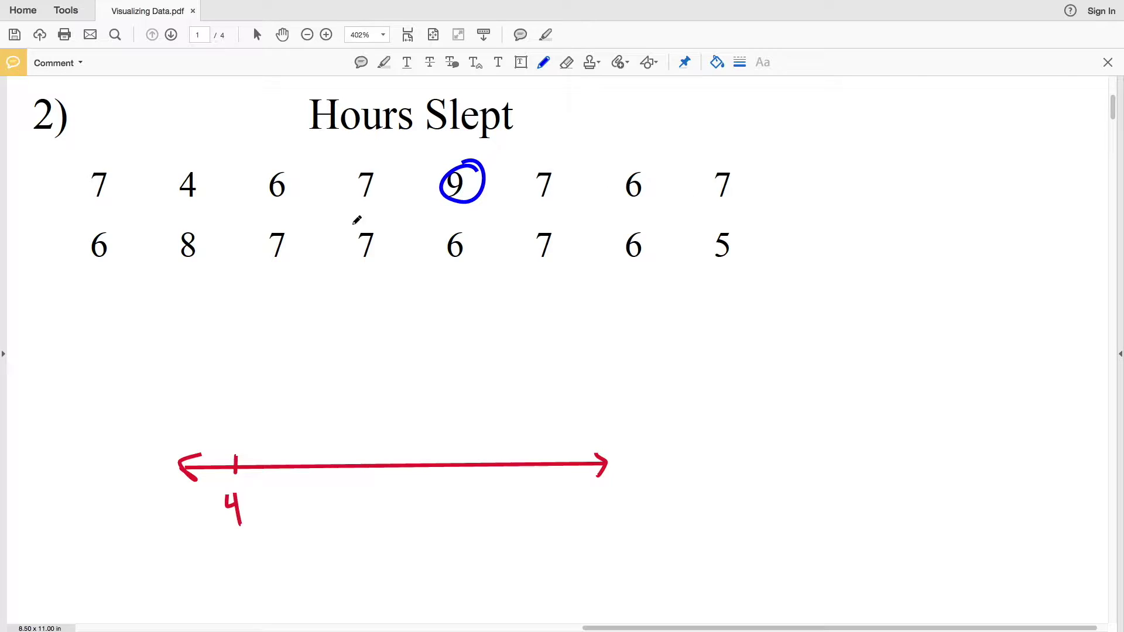
left_click_drag(90, 271, 733, 267)
key("ctrl+z")
key("ctrl+z")
left_click(716, 62)
left_click(608, 117)
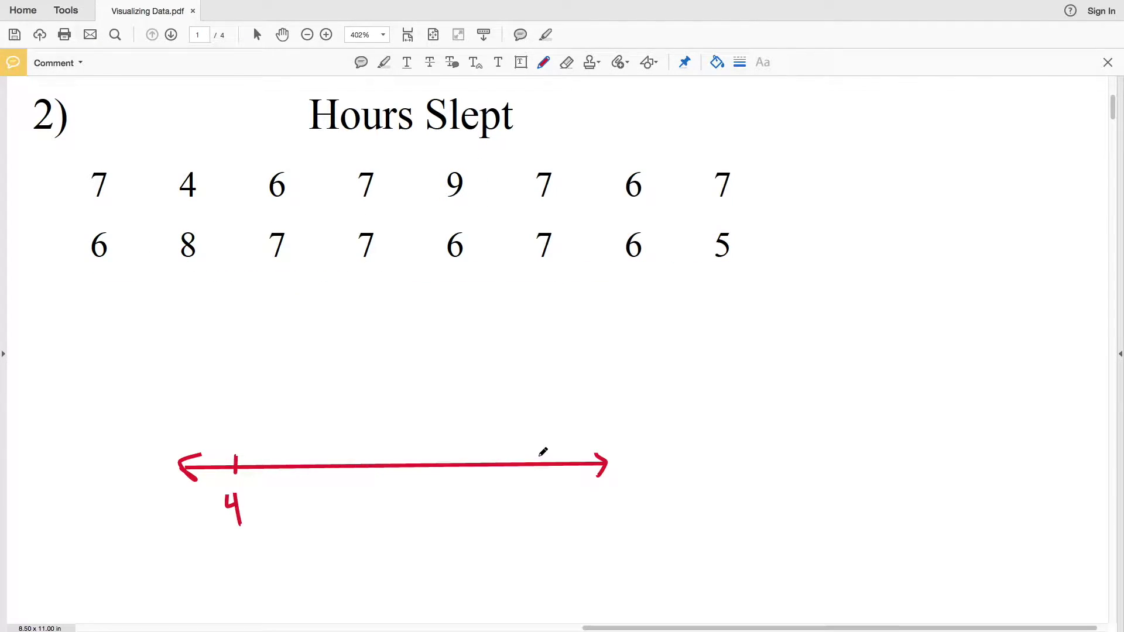
left_click_drag(540, 451, 551, 521)
Add red tick marks for 5, 6, 7 and 8 and label each beneath.
left_click_drag(297, 457, 297, 480)
left_click_drag(363, 457, 364, 480)
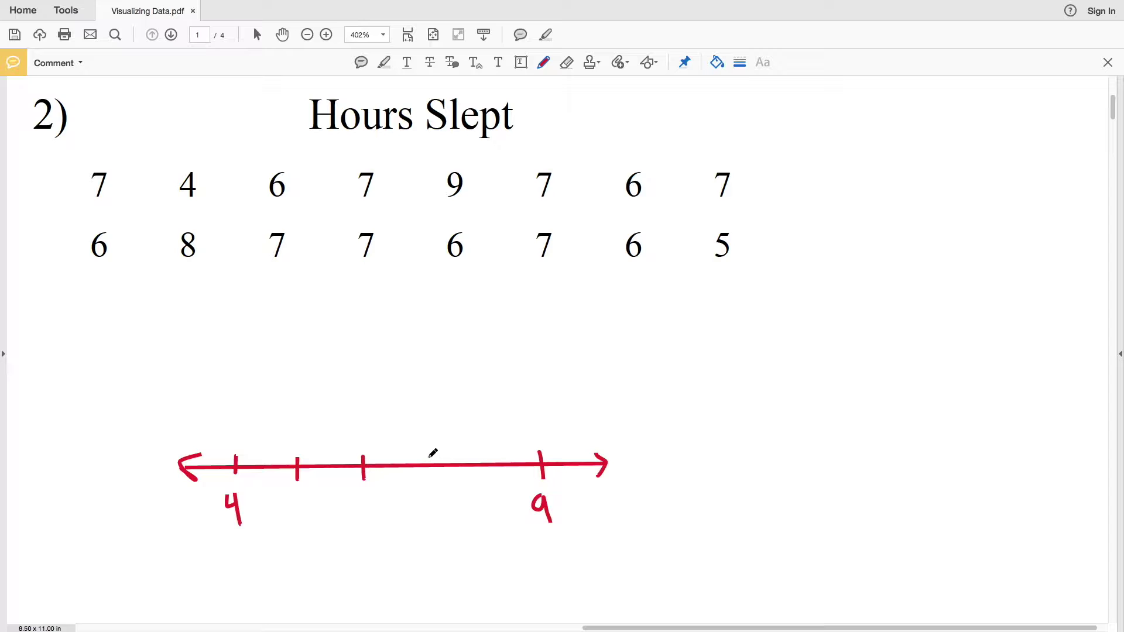
left_click_drag(430, 456, 430, 479)
left_click_drag(486, 455, 487, 480)
mouse_move(287, 492)
left_mouse_down()
mouse_move(288, 516)
mouse_move(307, 494)
left_mouse_up()
left_click_drag(358, 493, 354, 512)
left_click_drag(417, 491, 434, 515)
left_click_drag(490, 493, 482, 496)
left_click(717, 63)
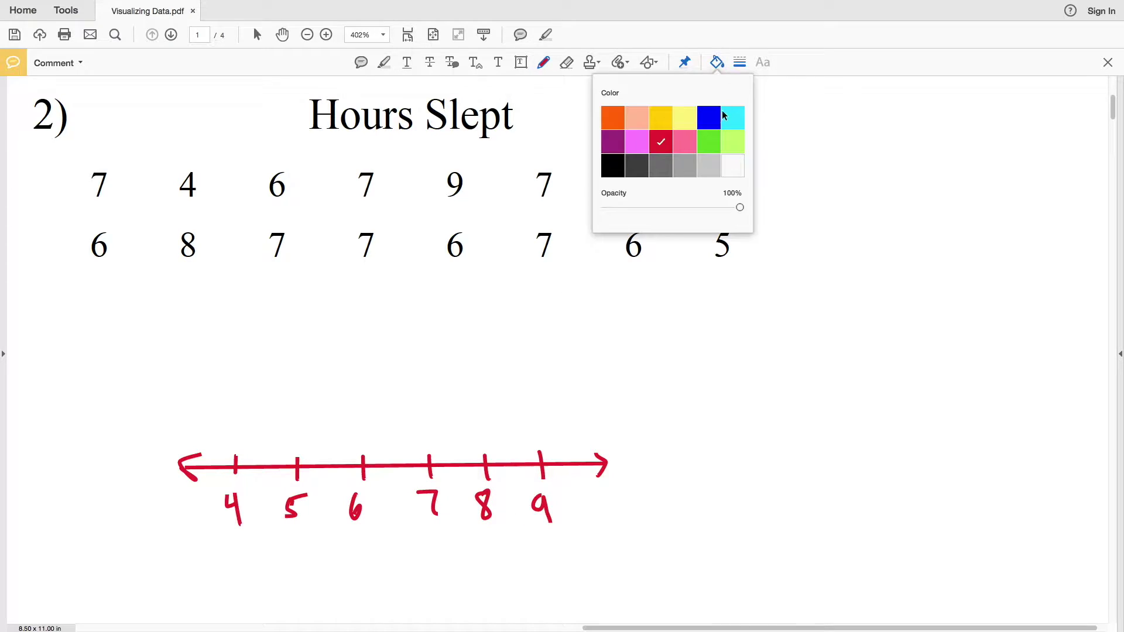
Cross off the first 7 in blue and add a red dot above 7 on the number line.
left_click(724, 62)
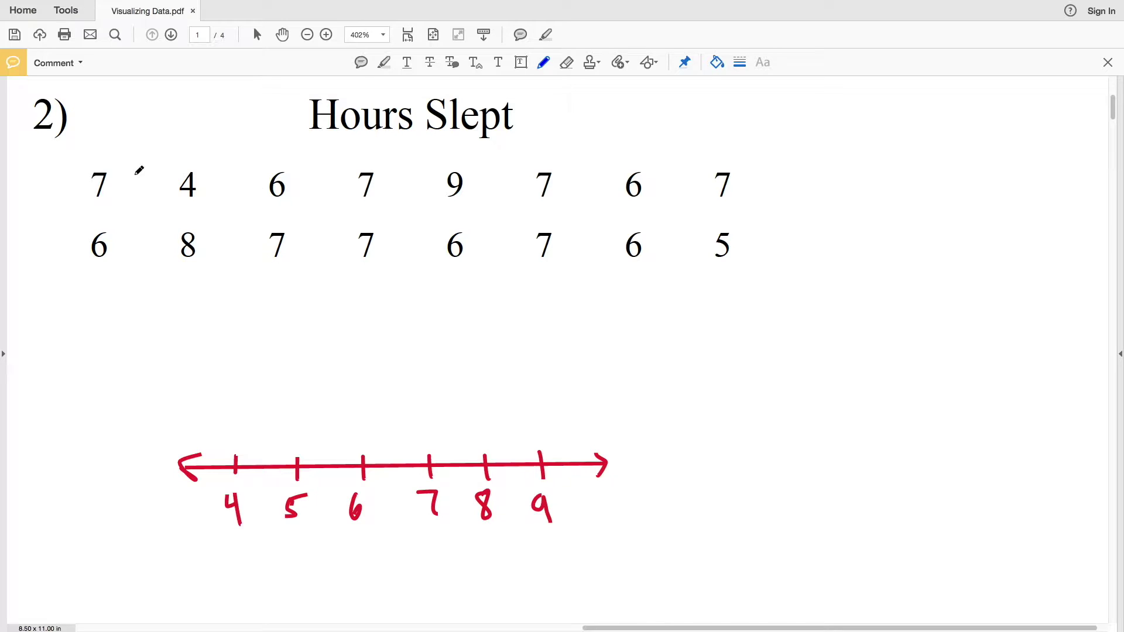
left_click_drag(117, 166, 64, 212)
left_click(717, 64)
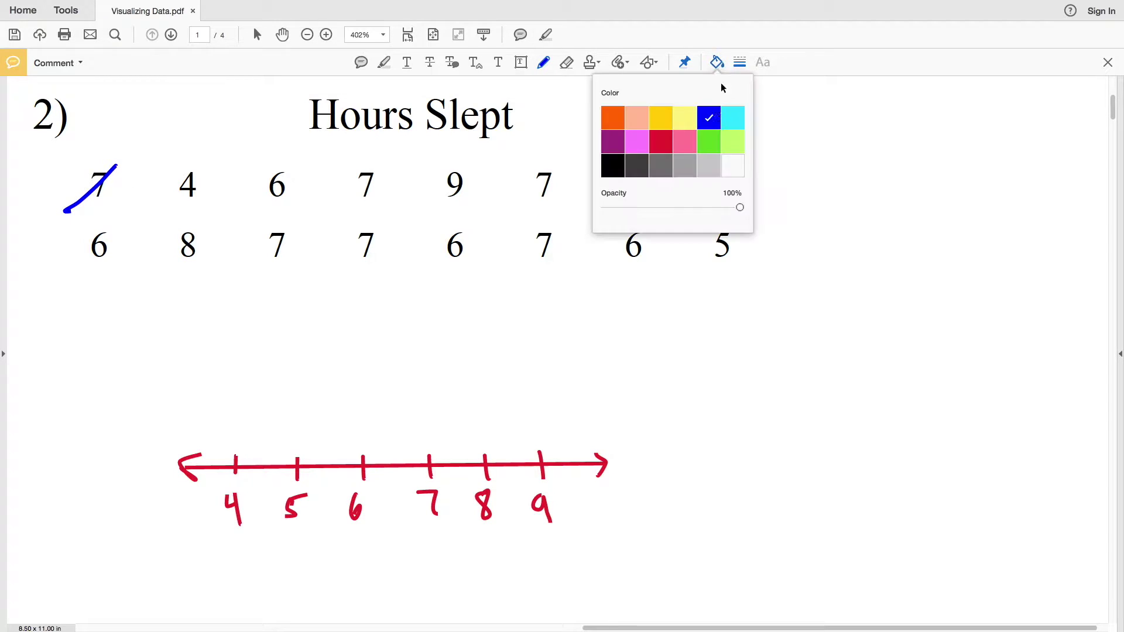
left_click(668, 147)
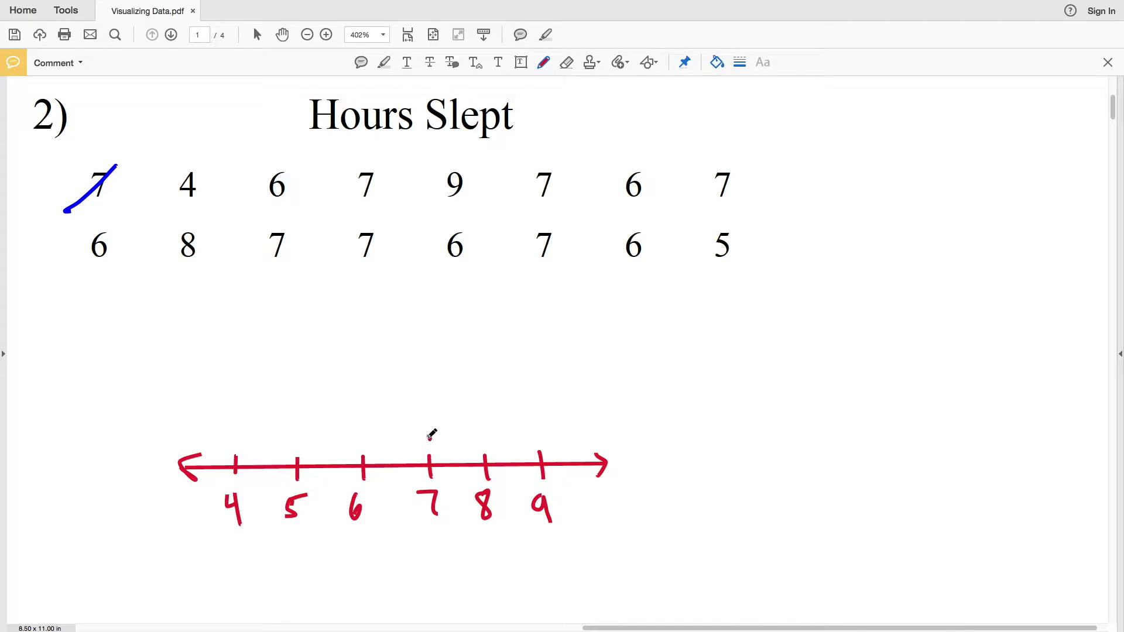
left_click_drag(429, 436, 429, 436)
Cross off the 4 and the first-row 6 in blue, undoing a stray red arrow.
left_click(717, 62)
left_click(710, 120)
left_click_drag(205, 166, 167, 220)
left_click(717, 62)
left_click(668, 147)
left_click(717, 62)
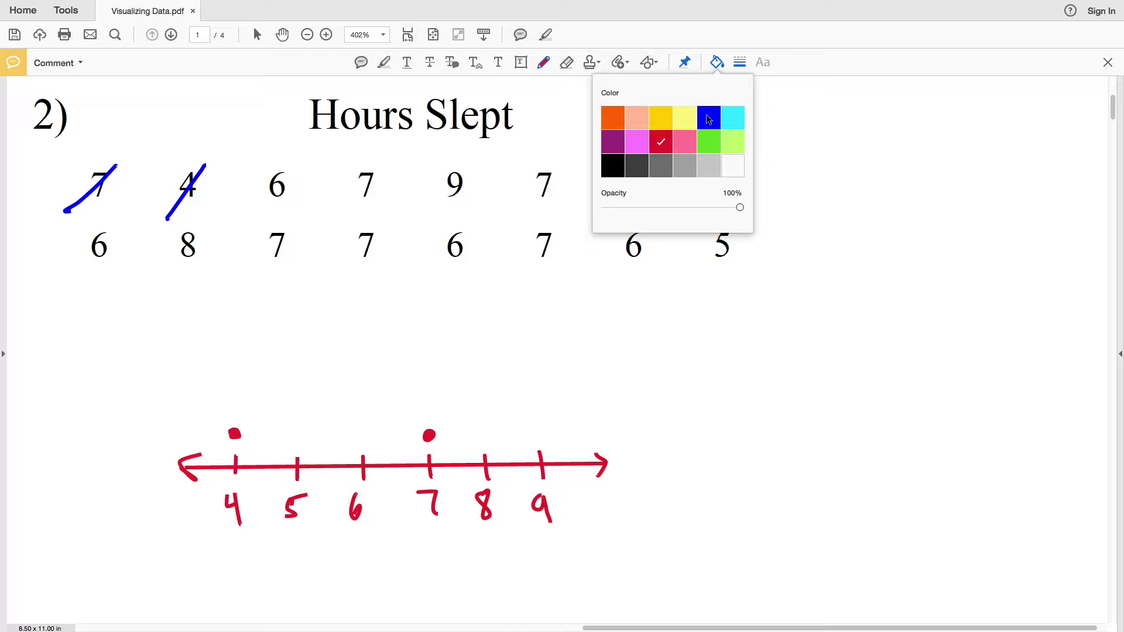
left_click(710, 120)
left_click_drag(296, 163, 261, 205)
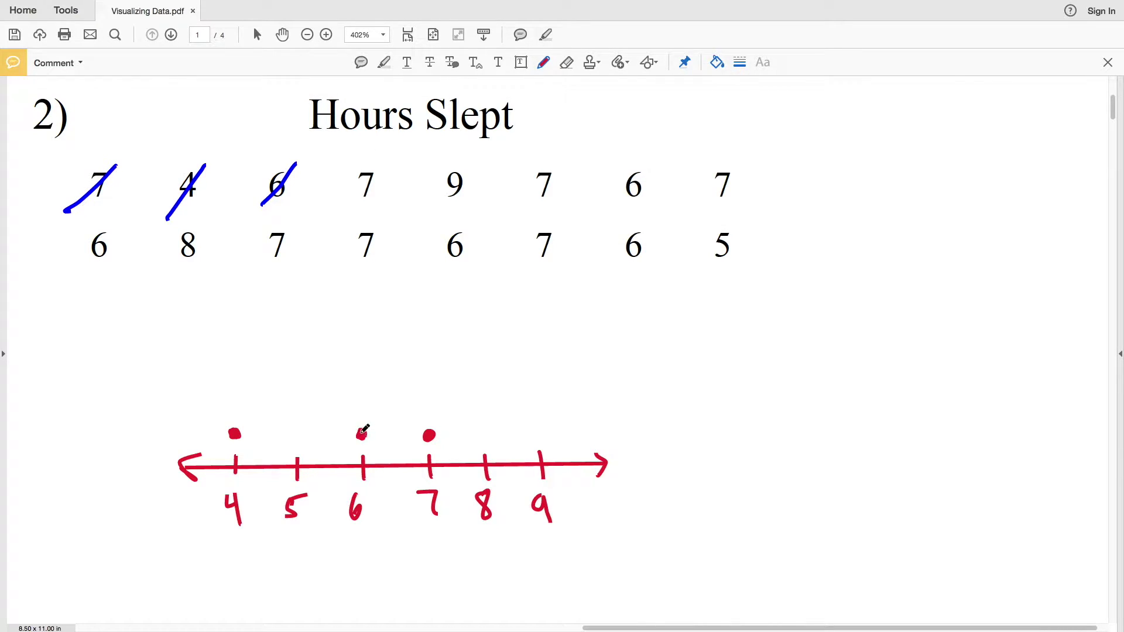
mouse_move(173, 436)
left_mouse_down()
mouse_move(212, 435)
mouse_move(201, 447)
left_mouse_up()
key("ctrl+z")
Cross off the second 7 in blue and stack a second red dot above 7.
left_click(717, 62)
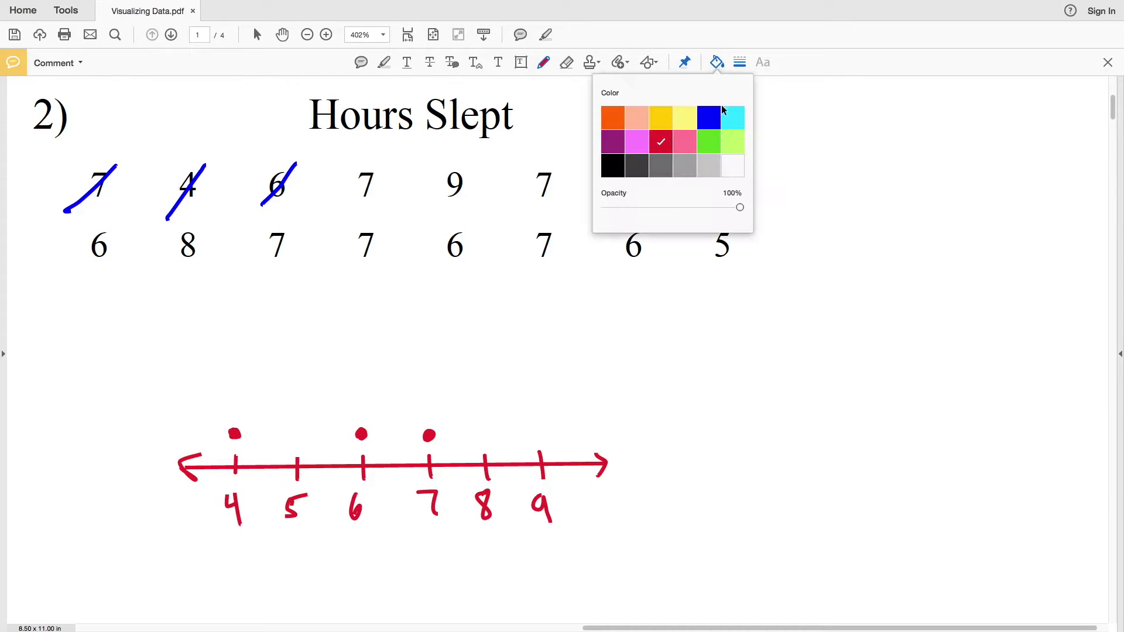
left_click(720, 62)
left_click_drag(377, 169, 345, 203)
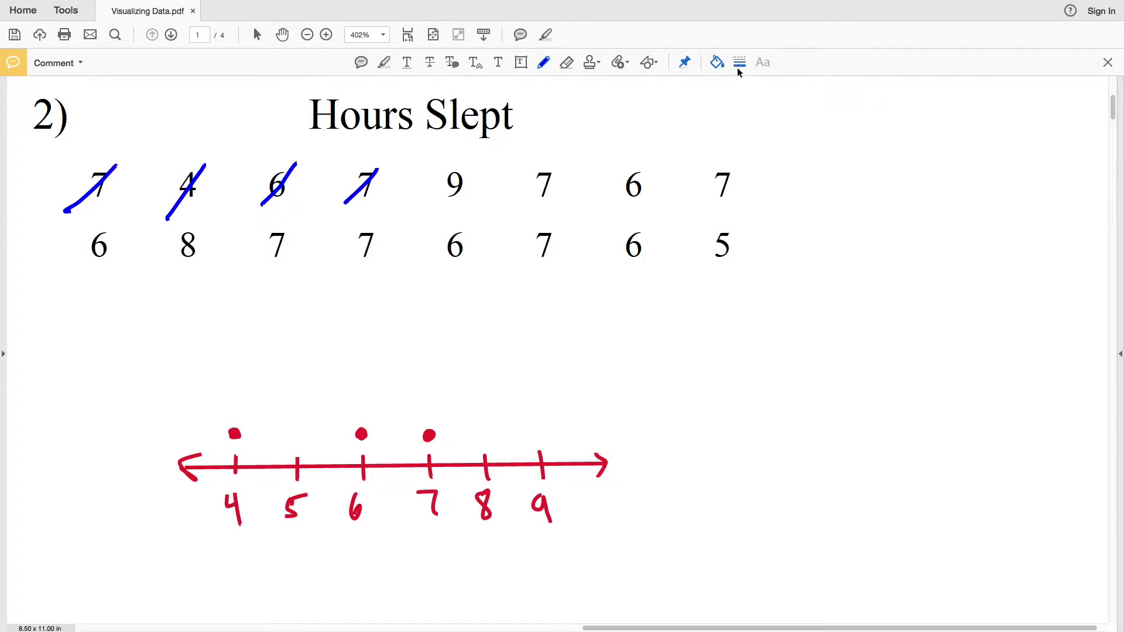
left_click(717, 62)
left_click(663, 141)
left_click_drag(429, 399, 427, 403)
Cross off the 9 in blue and plot a red dot above 9.
left_click(716, 62)
left_click(709, 142)
left_click_drag(475, 164, 441, 201)
left_click(716, 62)
left_click(661, 142)
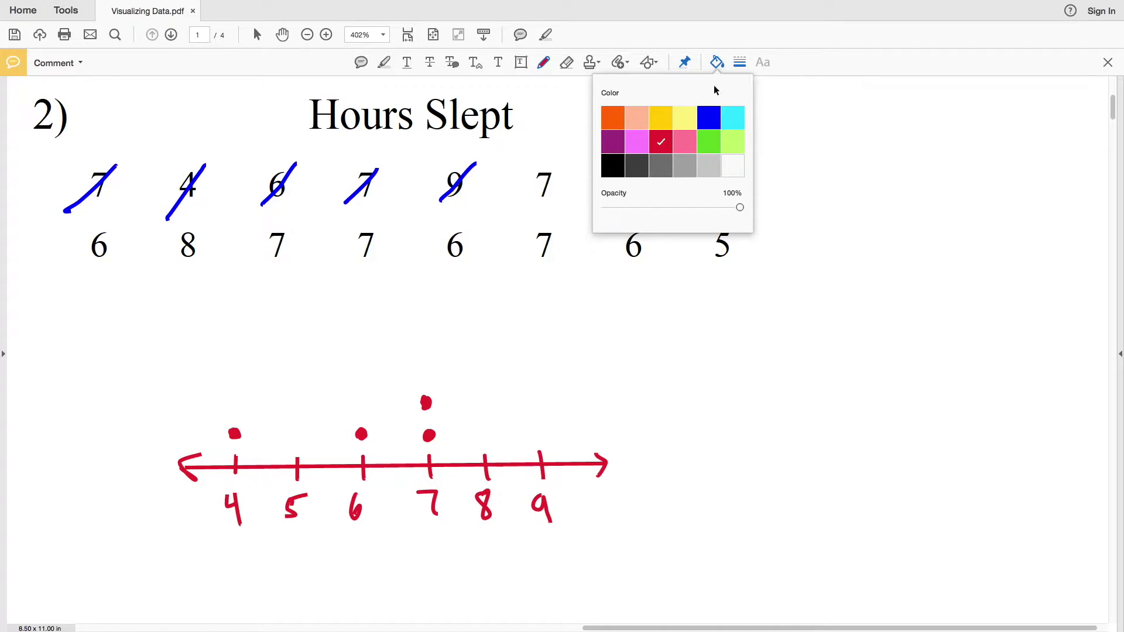
left_click_drag(539, 431, 537, 434)
Cross off the next top-row 7 in blue and plot a third red dot above 7.
left_click(717, 62)
left_click(708, 118)
left_click_drag(561, 165, 520, 209)
left_click(716, 62)
left_click(660, 142)
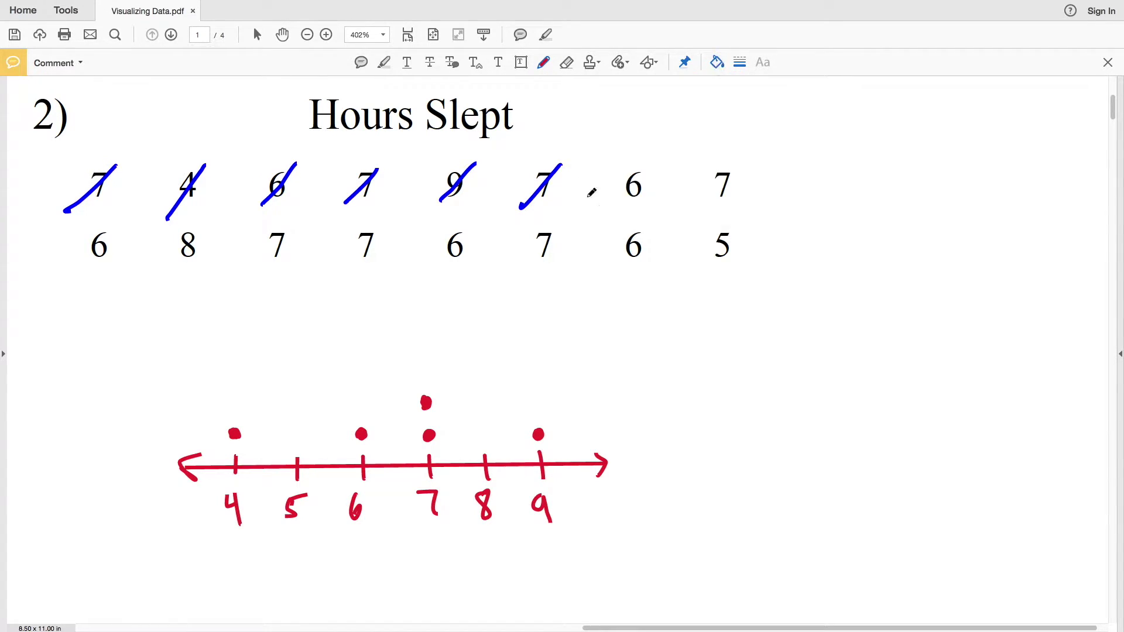
left_click_drag(425, 369, 424, 369)
Cross off the next 6 and plot a second red dot above 6, undoing a stray stroke.
left_click_drag(615, 213, 648, 173)
left_click(717, 62)
left_click(659, 143)
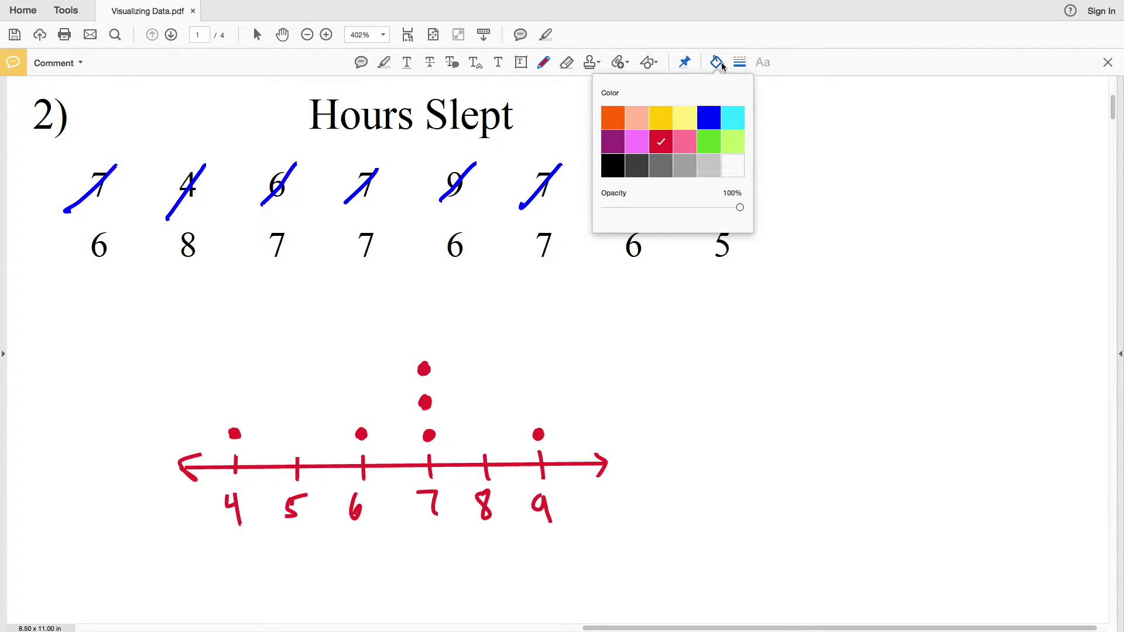
left_click_drag(363, 401, 442, 403)
mouse_move(219, 431)
left_mouse_down()
mouse_move(205, 431)
mouse_move(446, 432)
mouse_move(592, 416)
left_mouse_up()
key("super+z")
key("super+z")
Cross off the last 7 in the first row in blue, then switch the pen to red.
left_click_drag(696, 209, 748, 168)
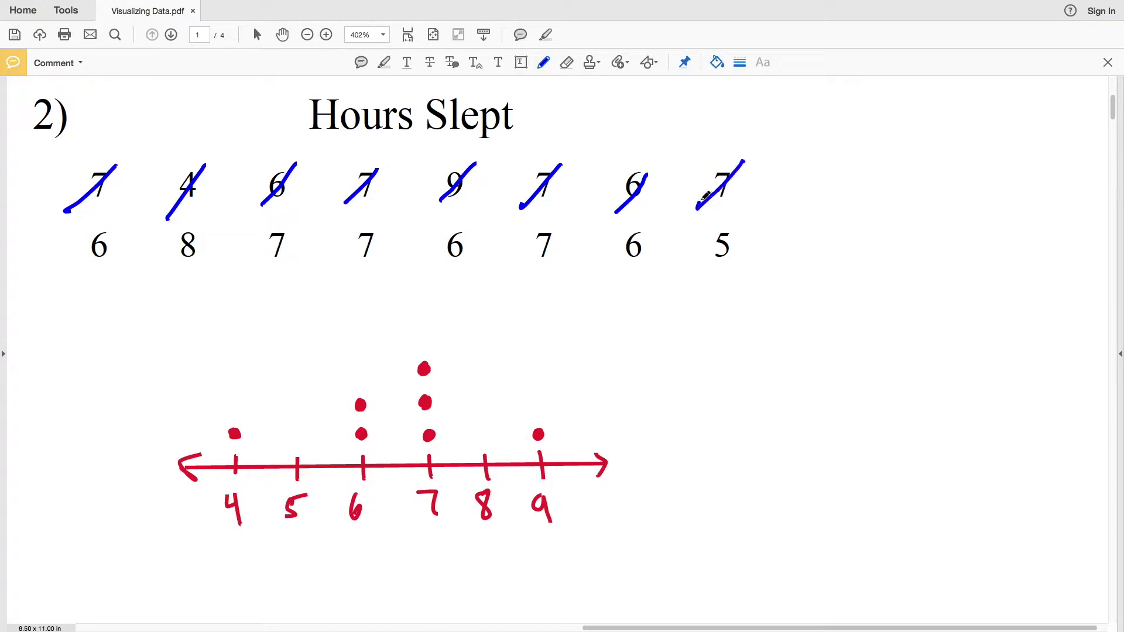
left_click(718, 62)
left_click(670, 138)
Plot a fourth red dot above 7, cross off the first second-row 6, and dot above 6.
left_click(715, 66)
left_click_drag(425, 338, 422, 337)
left_click_drag(85, 279, 116, 228)
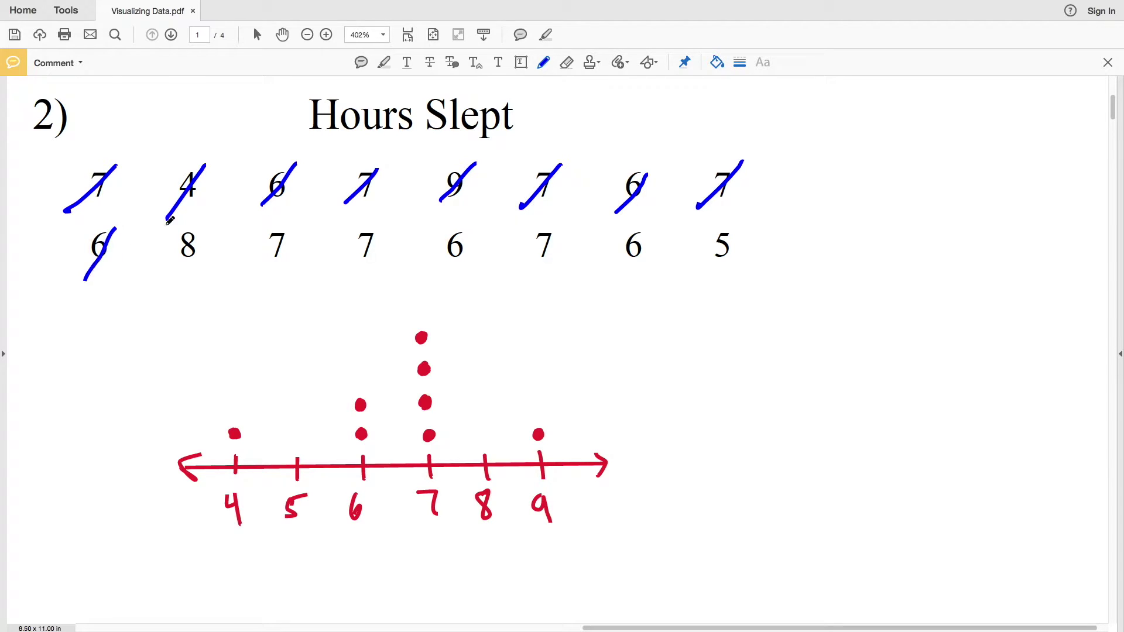
left_click(717, 62)
left_click(717, 65)
left_click_drag(359, 372, 360, 371)
Cross off the 8 and plot a red dot above 8, undoing a stray blue mark.
left_click_drag(166, 271, 211, 222)
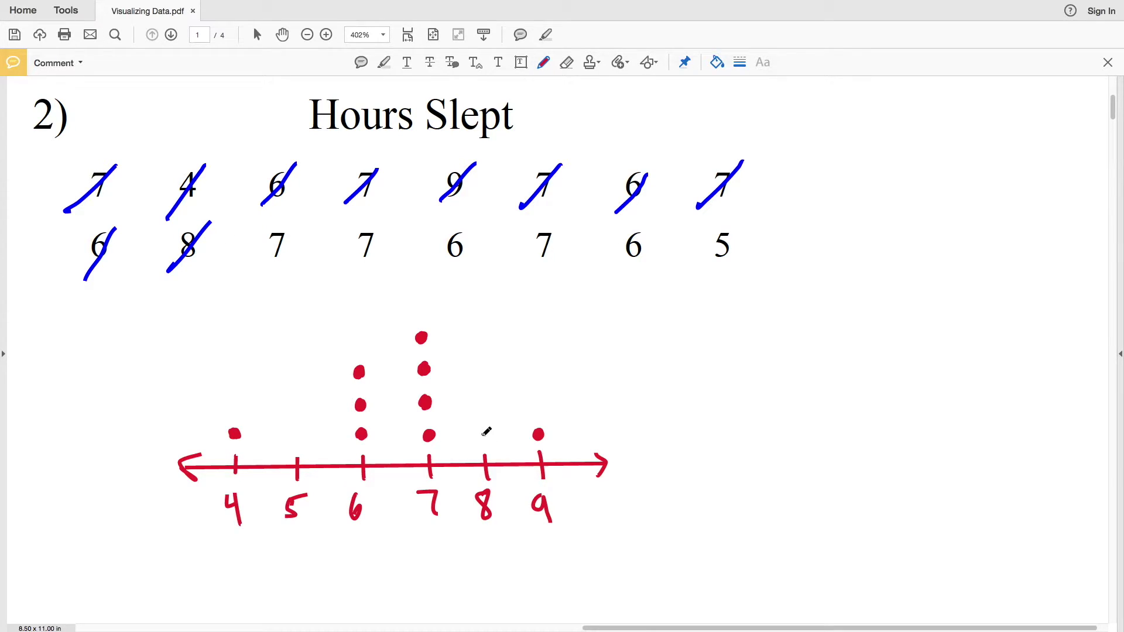
left_click_drag(482, 435, 484, 437)
left_click(716, 62)
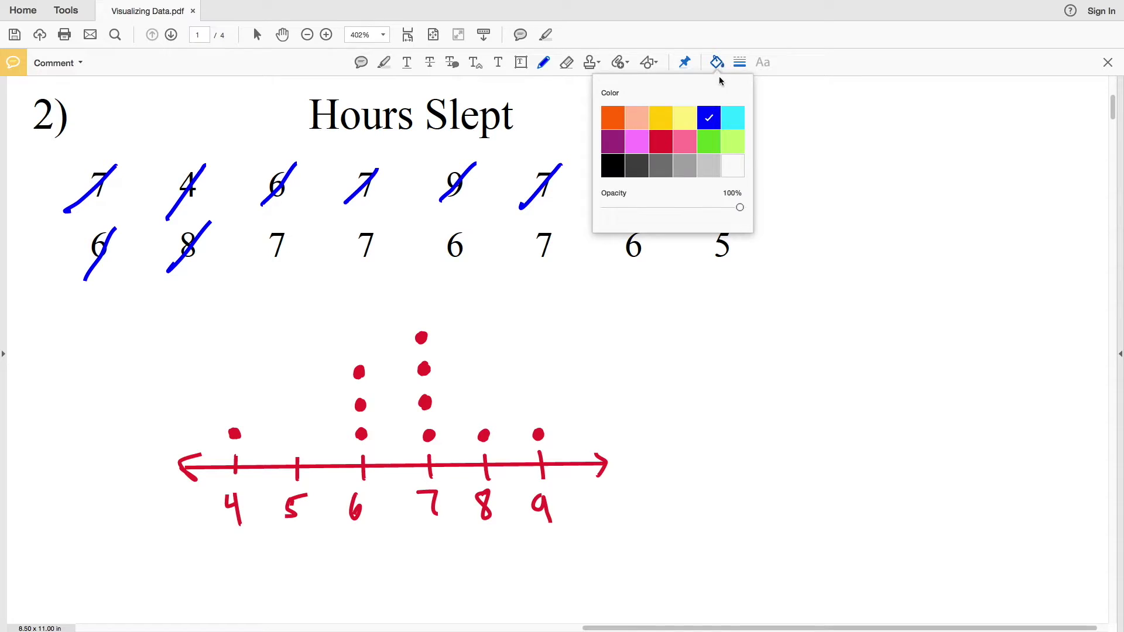
left_click(712, 116)
mouse_move(471, 424)
left_mouse_down()
mouse_move(503, 434)
mouse_move(516, 417)
left_mouse_up()
key("ctrl+z")
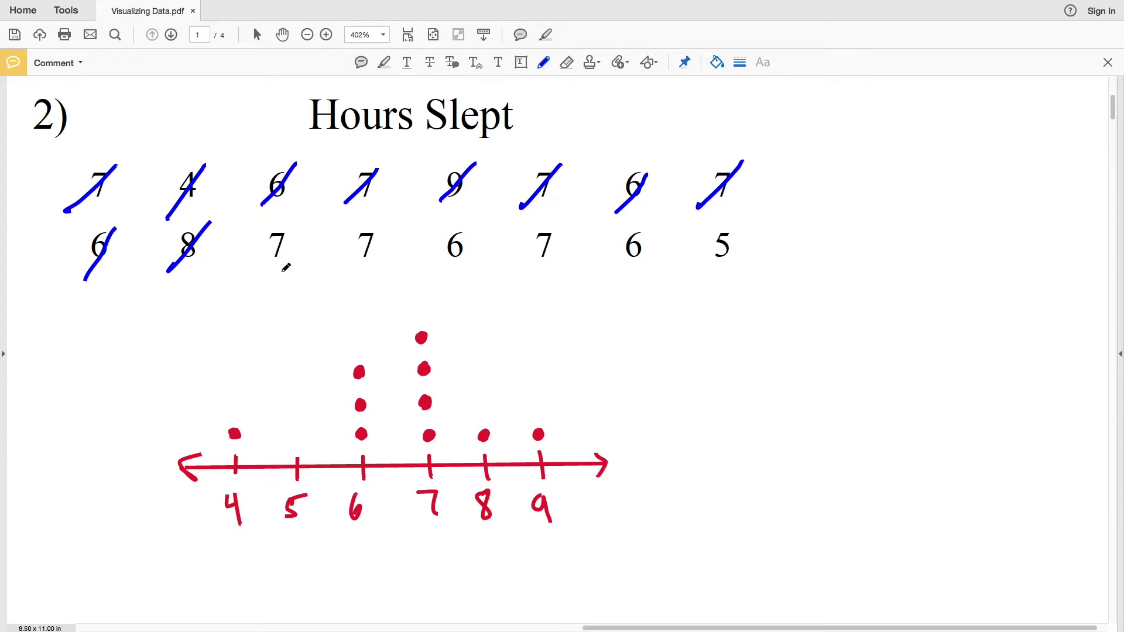
Cross off the next two 7s in blue and plot two more red dots above 7.
left_click_drag(293, 223, 247, 275)
left_click_drag(379, 223, 330, 275)
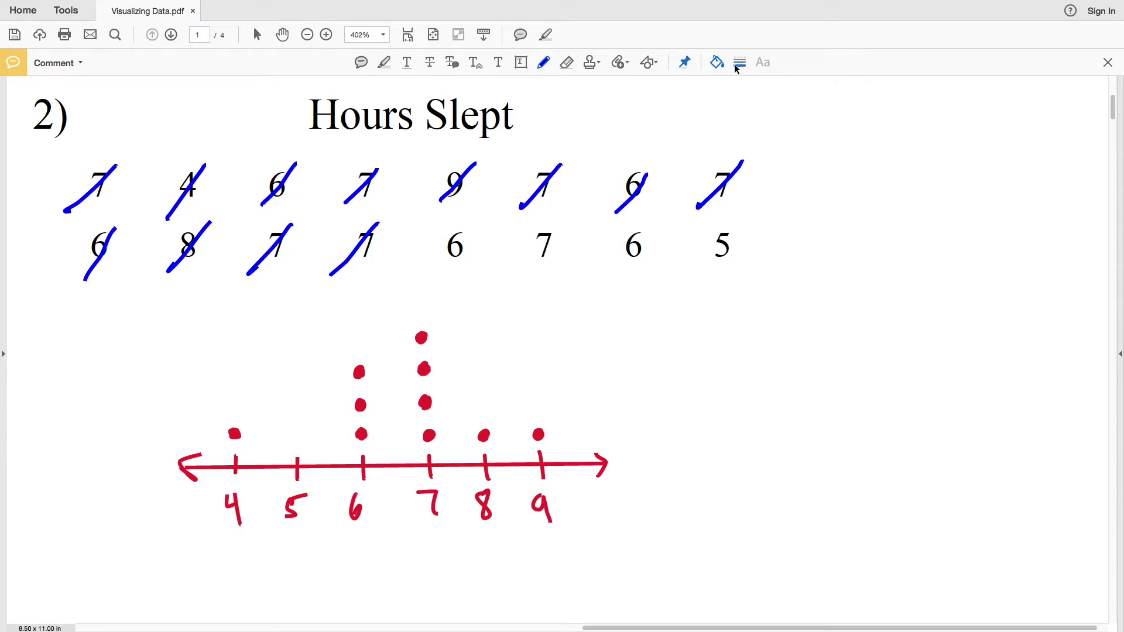
left_click(716, 62)
left_click(661, 141)
left_click(716, 62)
left_click_drag(421, 306, 425, 276)
Cross off the middle 6 in blue and plot a fourth red dot above 6.
left_click(716, 62)
left_click(708, 118)
left_click(716, 62)
left_click_drag(470, 225, 444, 270)
left_click(717, 63)
left_click(660, 141)
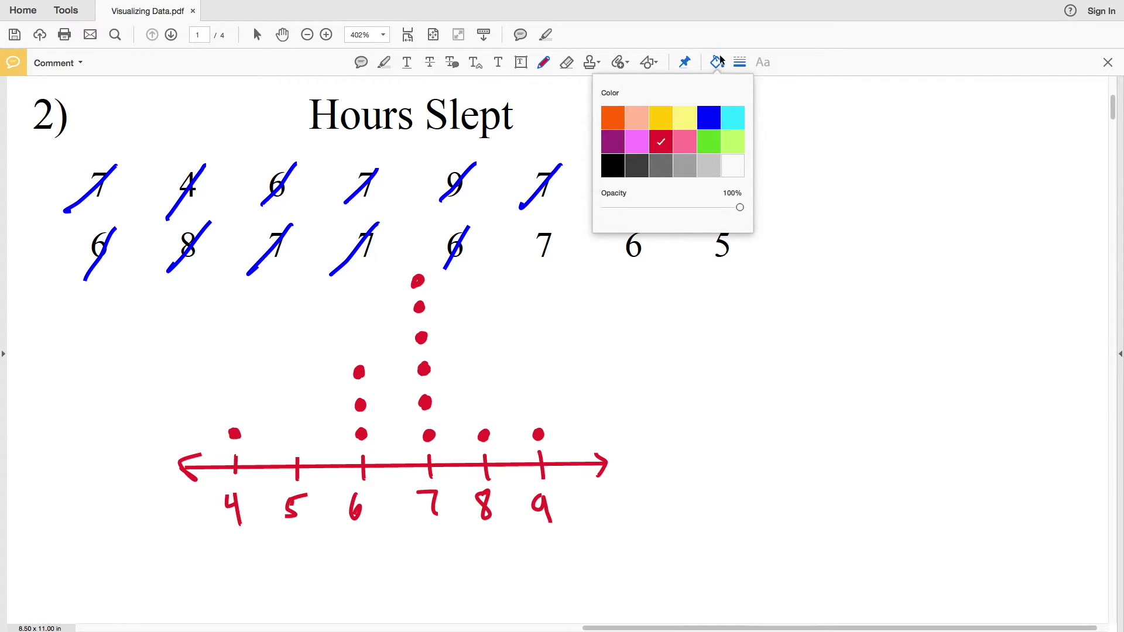
left_click(717, 62)
left_click_drag(360, 342, 356, 342)
Cross off the last second-row 7 and plot a seventh red dot above 7.
left_click_drag(559, 224, 526, 271)
left_click(716, 62)
left_click(661, 147)
left_click_drag(421, 245, 416, 248)
Cross off the last 6 in blue and plot a fifth red dot above 6.
left_click(717, 63)
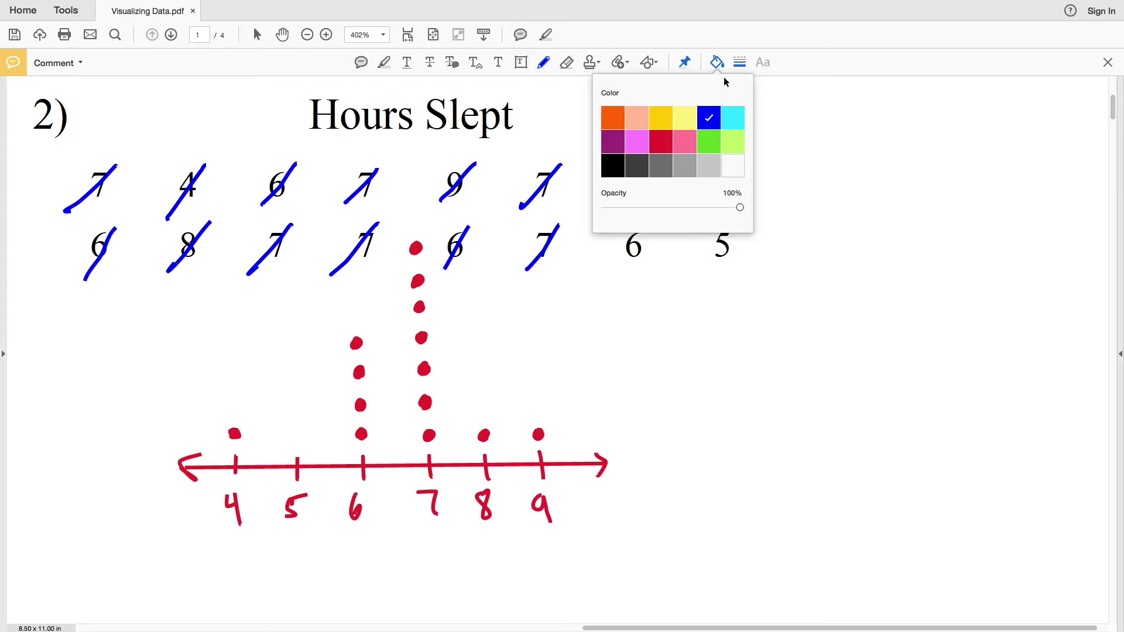
left_click_drag(651, 220, 614, 273)
left_click(718, 64)
left_click(663, 146)
left_click_drag(354, 308, 352, 313)
Cross off the 5 in blue and plot a red dot above 5.
left_click(717, 63)
left_click(710, 115)
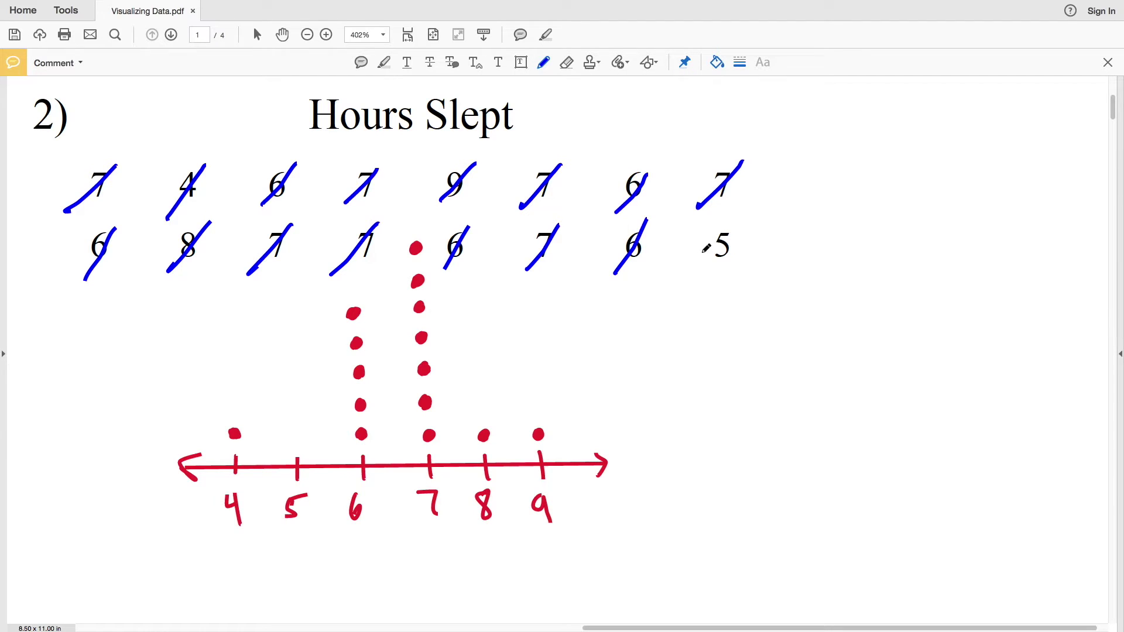
left_click_drag(742, 229, 700, 280)
left_click(717, 63)
left_click(661, 142)
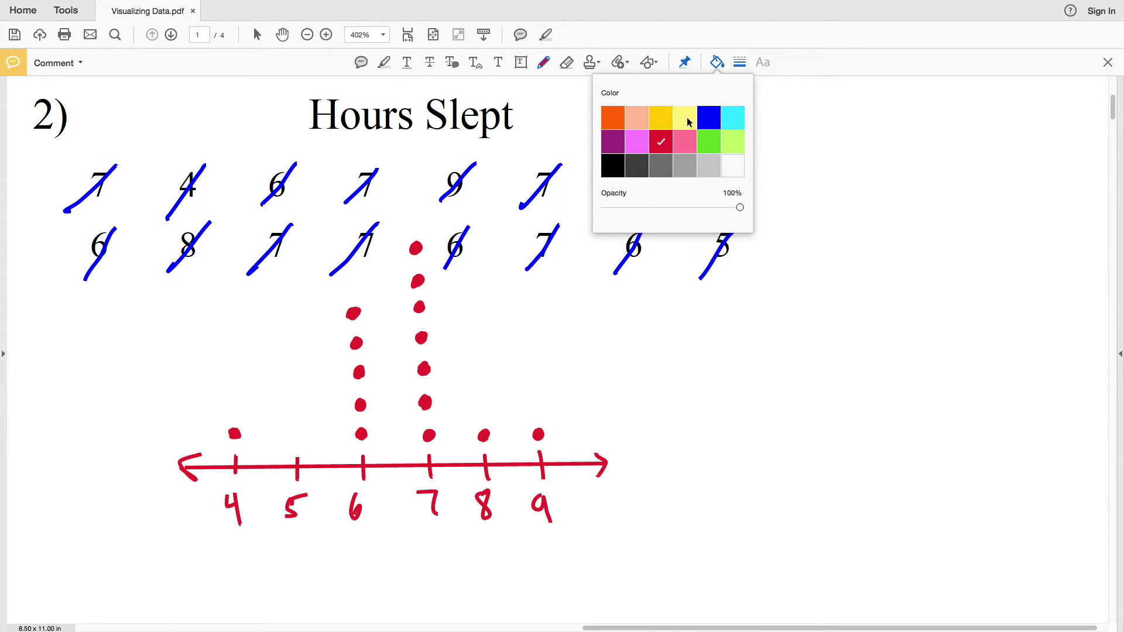
left_click_drag(300, 434, 295, 434)
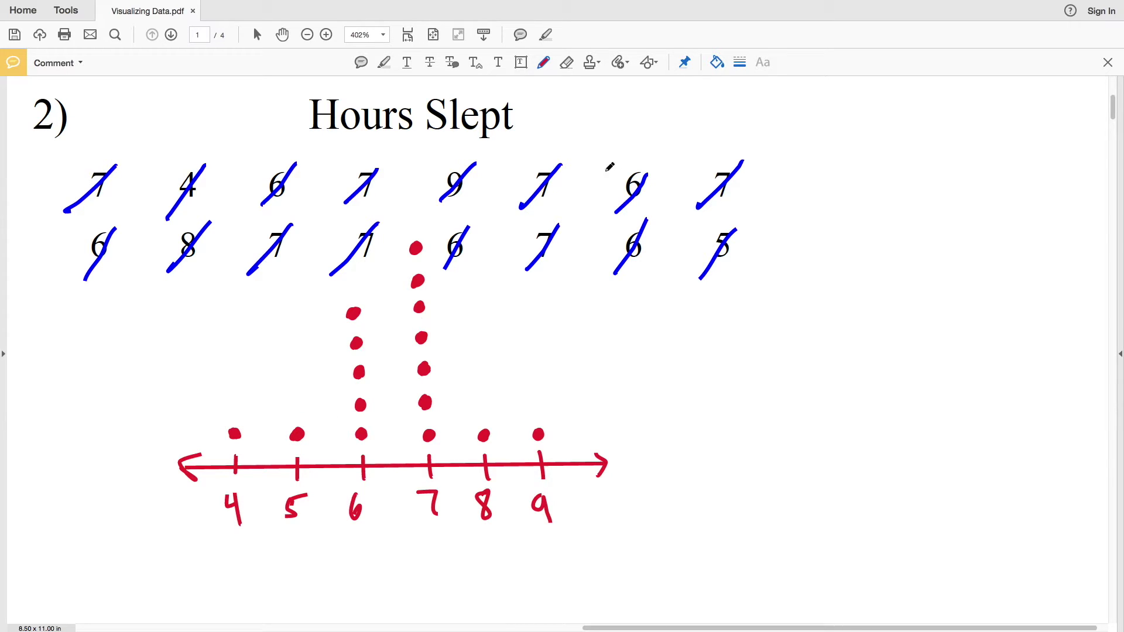
left_click(717, 62)
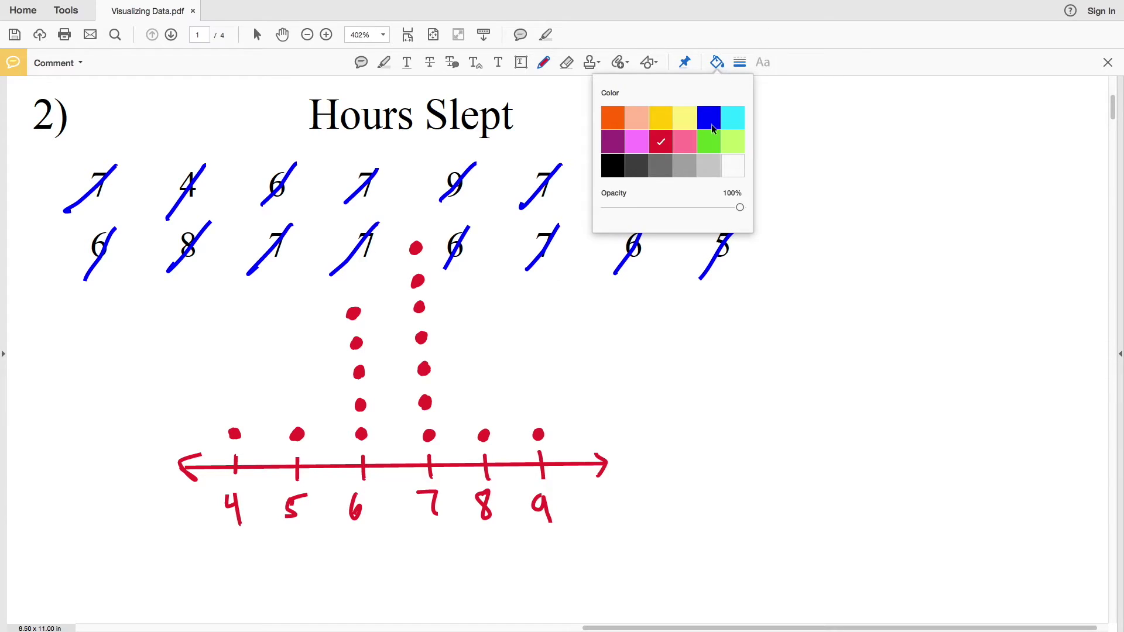
left_click(710, 116)
mouse_move(371, 489)
left_mouse_down()
mouse_move(484, 506)
mouse_move(355, 511)
left_mouse_up()
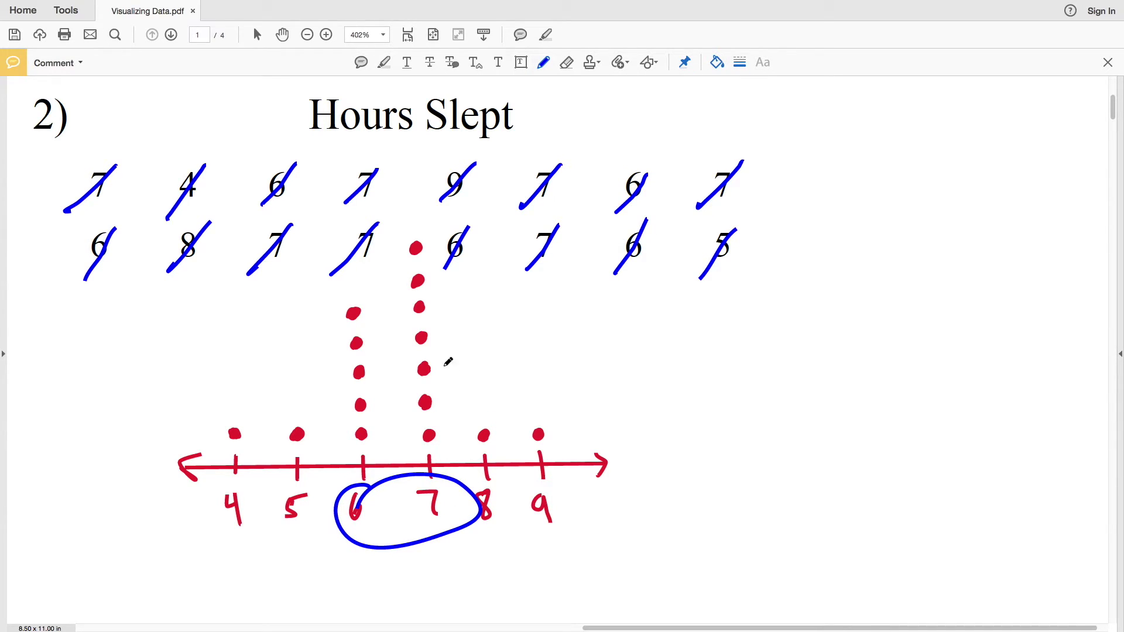
mouse_move(375, 267)
left_mouse_down()
mouse_move(355, 293)
mouse_move(404, 386)
left_mouse_up()
mouse_move(394, 240)
left_mouse_down()
mouse_move(436, 268)
mouse_move(401, 242)
left_mouse_up()
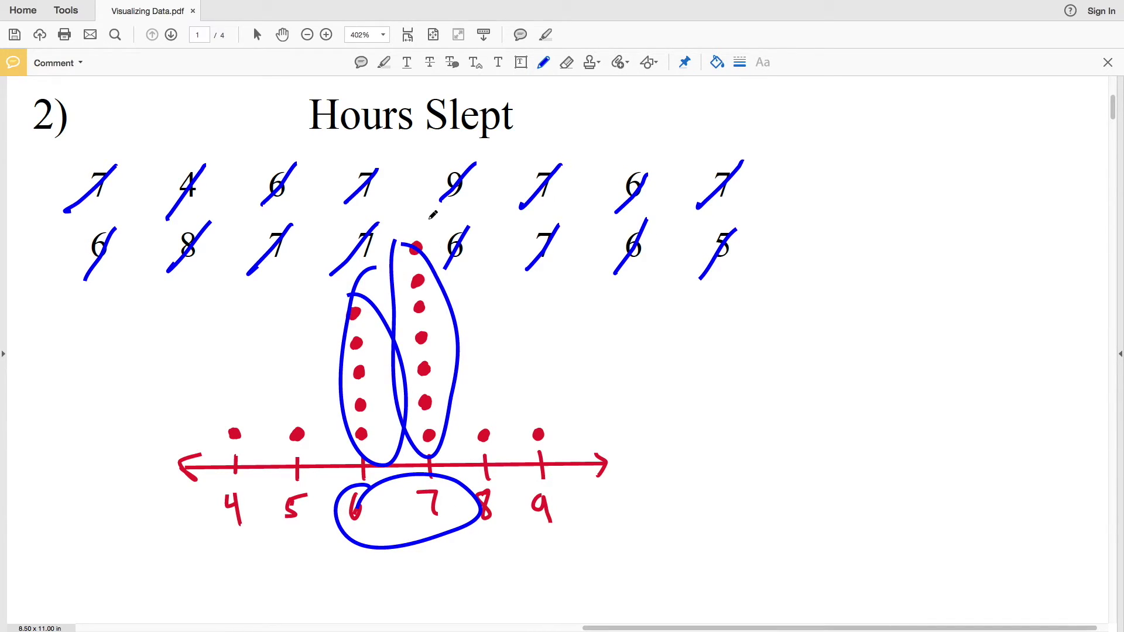
key("ctrl+z")
key("ctrl+z")
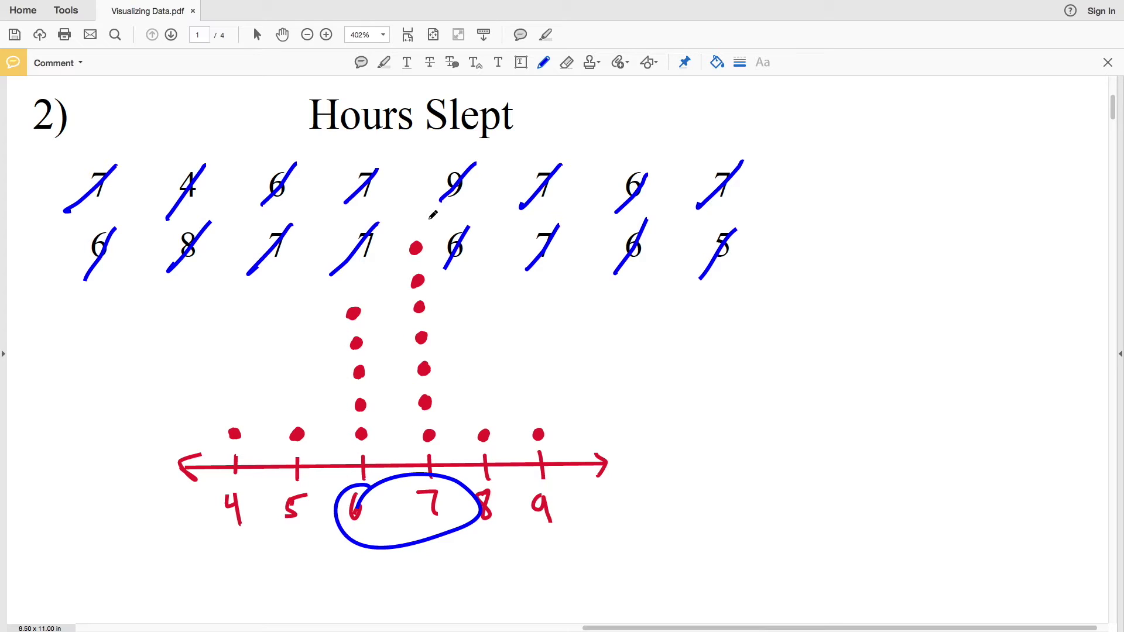
key("ctrl+z")
mouse_move(283, 415)
left_mouse_down()
mouse_move(276, 451)
mouse_move(237, 416)
left_mouse_up()
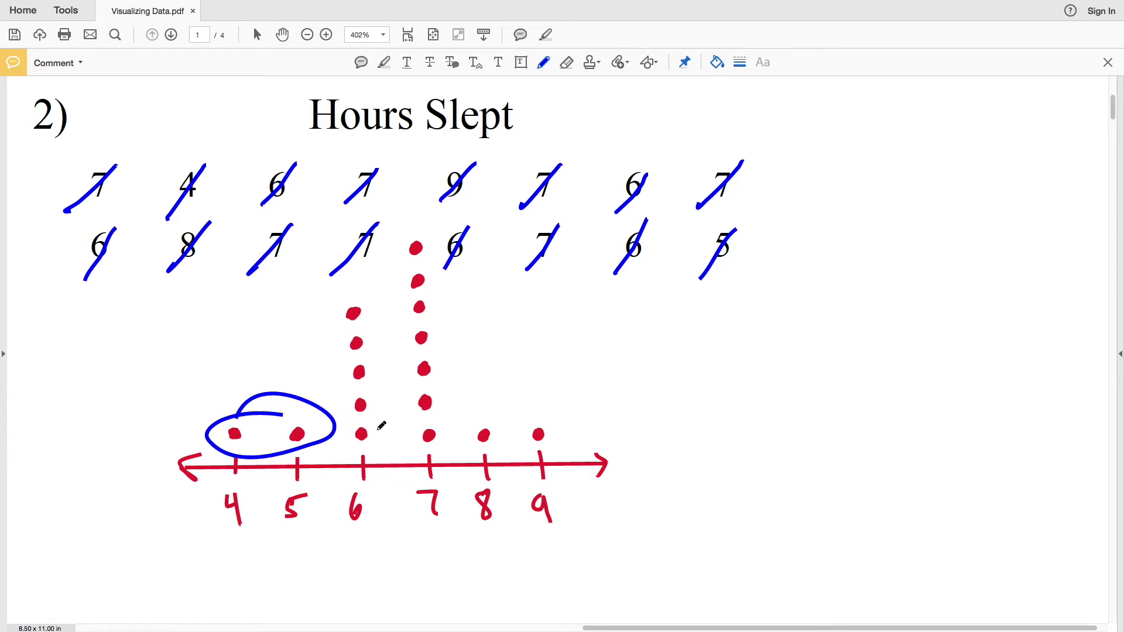
key("ctrl+z")
left_click_drag(532, 424, 476, 423)
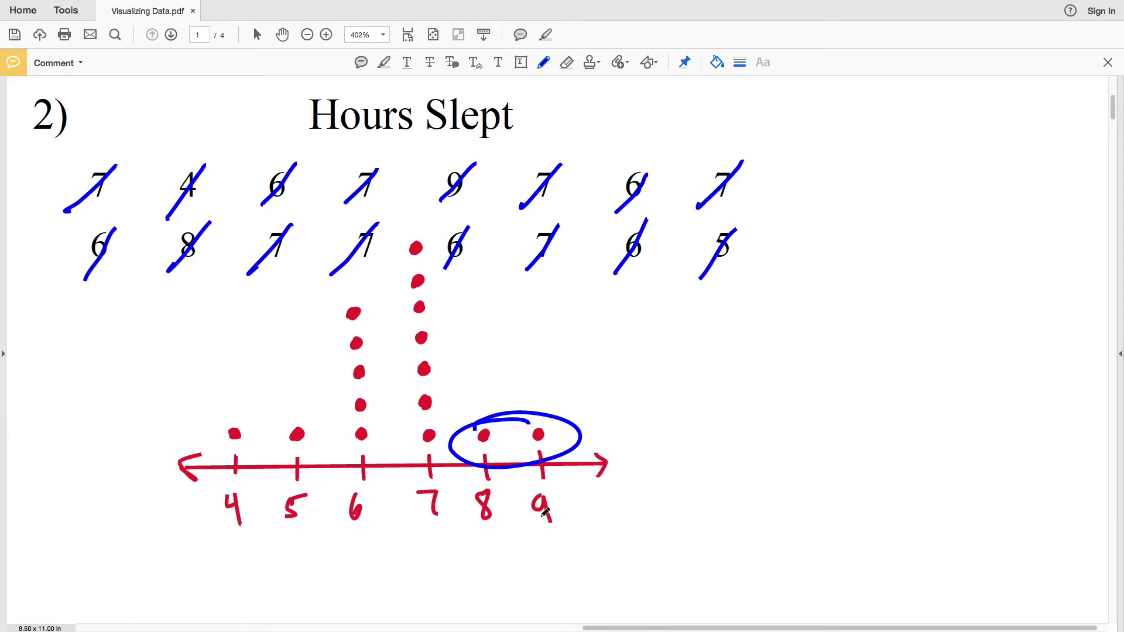
key("ctrl+z")
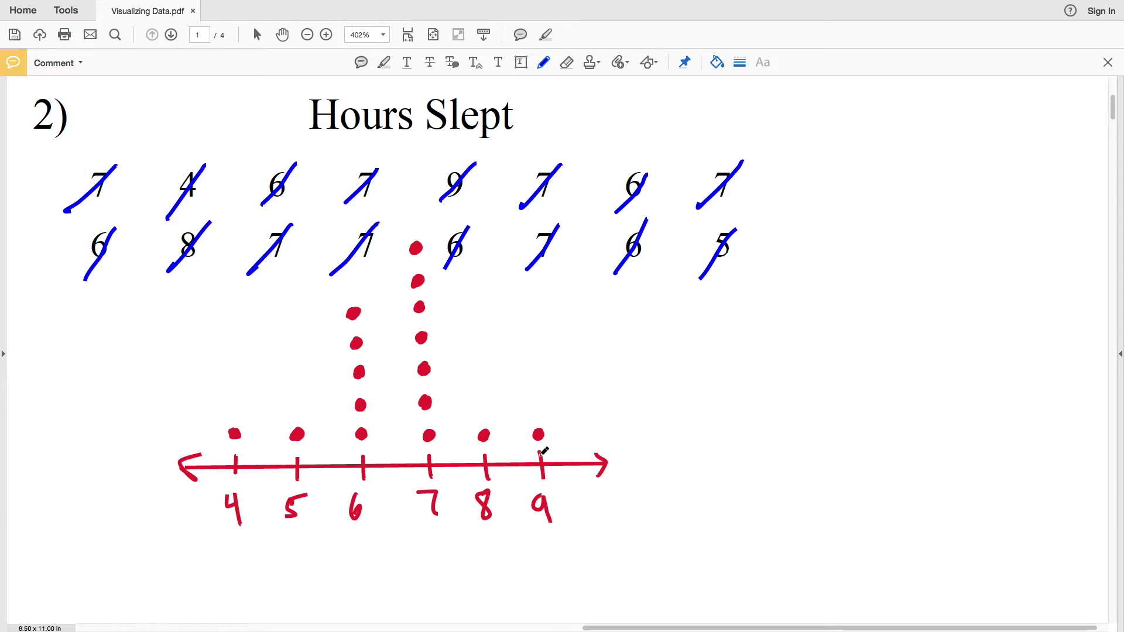
mouse_move(348, 301)
left_mouse_down()
mouse_move(358, 465)
mouse_move(350, 284)
left_mouse_up()
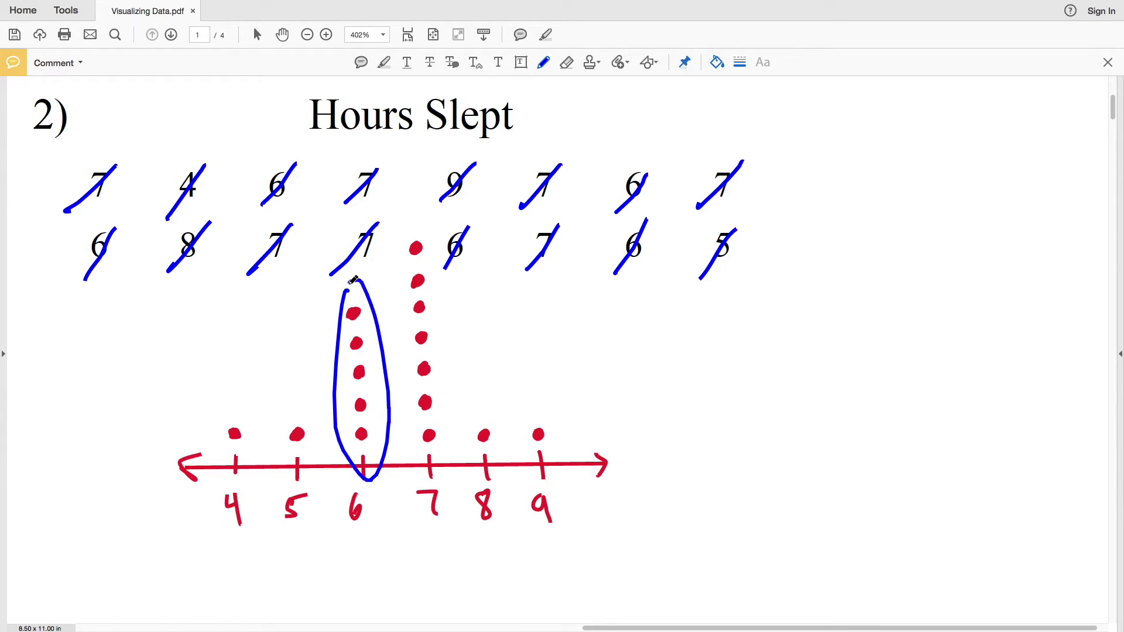
mouse_move(350, 433)
left_mouse_down()
mouse_move(373, 434)
mouse_move(375, 403)
left_mouse_up()
mouse_move(347, 366)
left_mouse_down()
mouse_move(367, 365)
mouse_move(367, 342)
left_mouse_up()
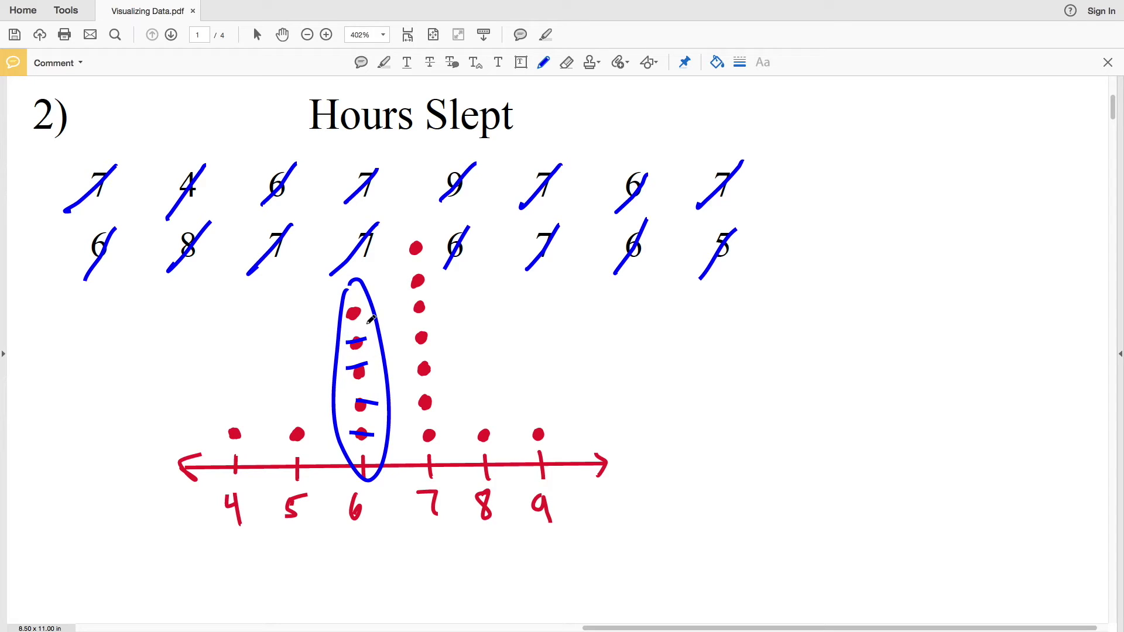
left_click_drag(346, 303, 366, 302)
key("ctrl+z")
key("ctrl+z")
key("ctrl+z")
key("ctrl+z")
key("ctrl+z")
key("ctrl+z")
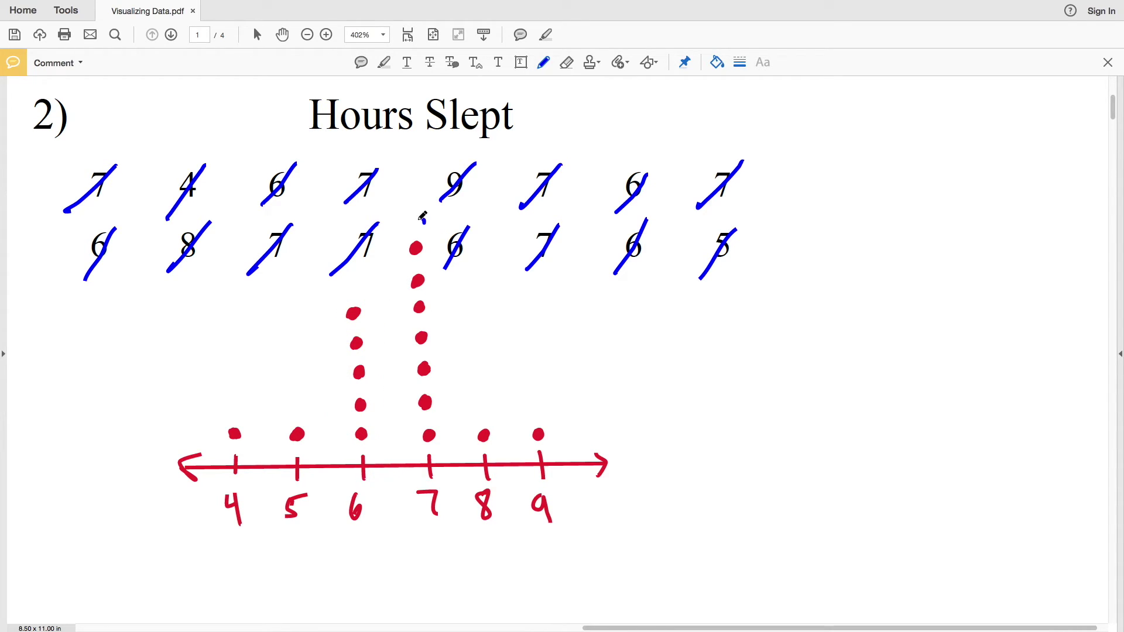
mouse_move(420, 215)
left_mouse_down()
mouse_move(455, 369)
mouse_move(417, 214)
left_mouse_up()
key("ctrl+z")
left_click_drag(417, 436, 456, 434)
mouse_move(415, 402)
left_mouse_down()
mouse_move(451, 397)
mouse_move(437, 367)
left_mouse_up()
left_click_drag(416, 333, 449, 323)
mouse_move(408, 303)
left_mouse_down()
mouse_move(432, 297)
mouse_move(452, 271)
mouse_move(452, 235)
left_mouse_up()
key("ctrl+z")
key("ctrl+z")
key("ctrl+z")
key("ctrl+z")
key("ctrl+z")
key("ctrl+z")
key("ctrl+z")
key("ctrl+z")
left_click_drag(398, 291, 464, 292)
left_click_drag(417, 227, 418, 216)
key("ctrl+z")
left_click_drag(323, 293, 431, 291)
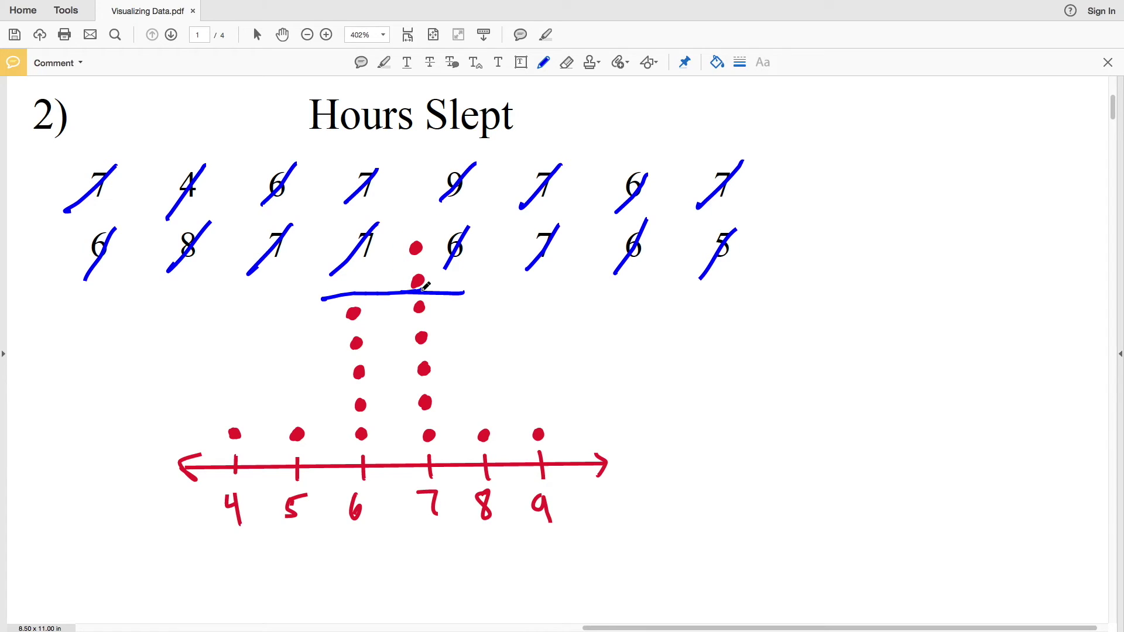
key("ctrl+z")
key("ctrl+z")
key("ctrl+z")
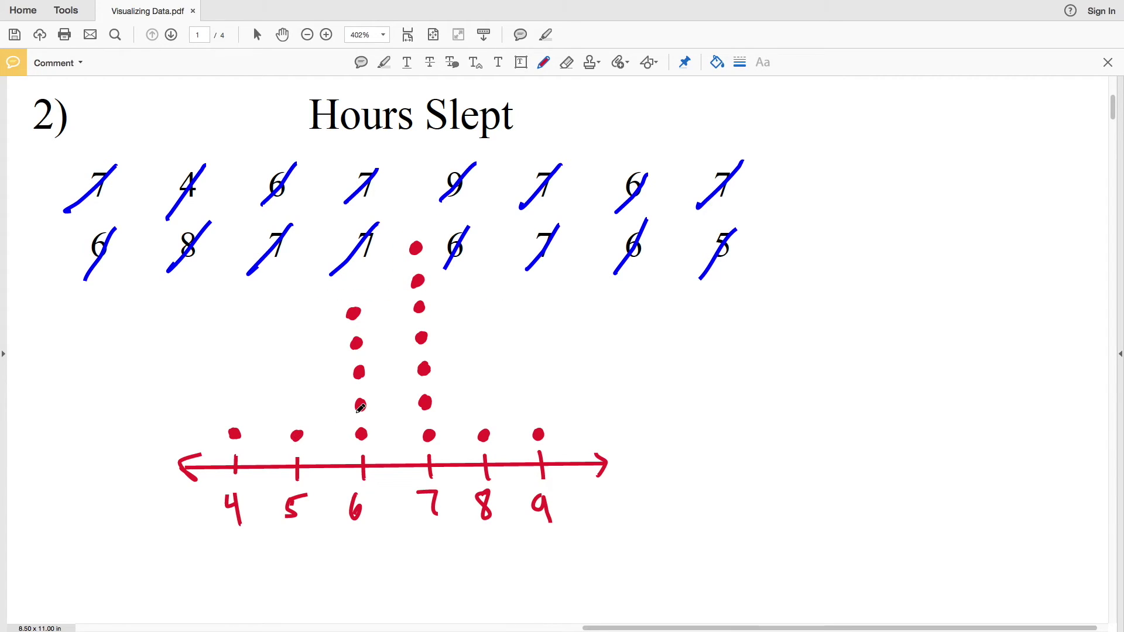